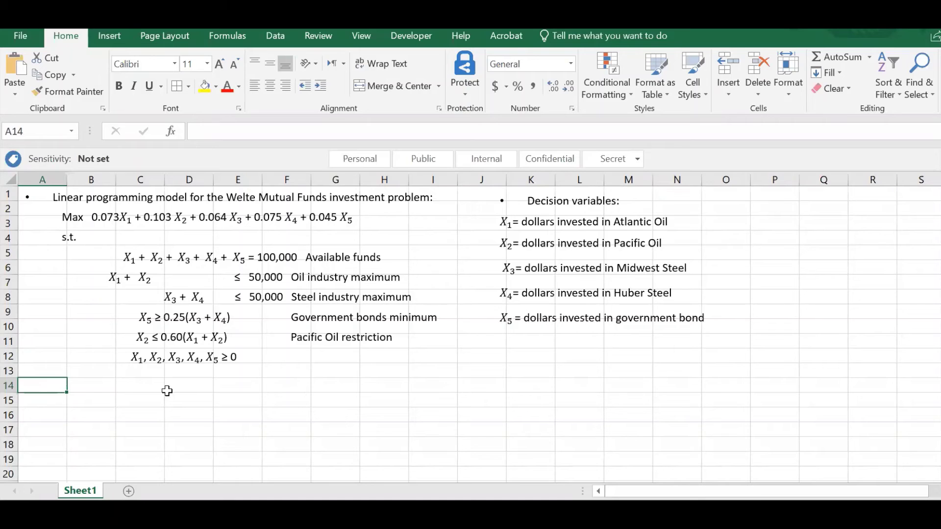
# Label cell A14 "Decision Variables" and enter the headings "Atlantic Oil" and "Pacific Oil" in B14 and C14.
pyautogui.write('De')
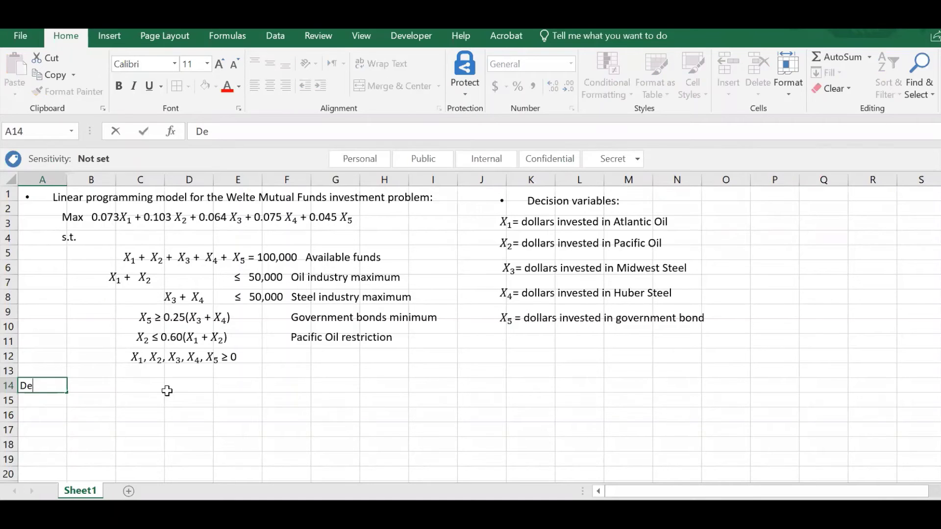
pyautogui.write('cision Variables')
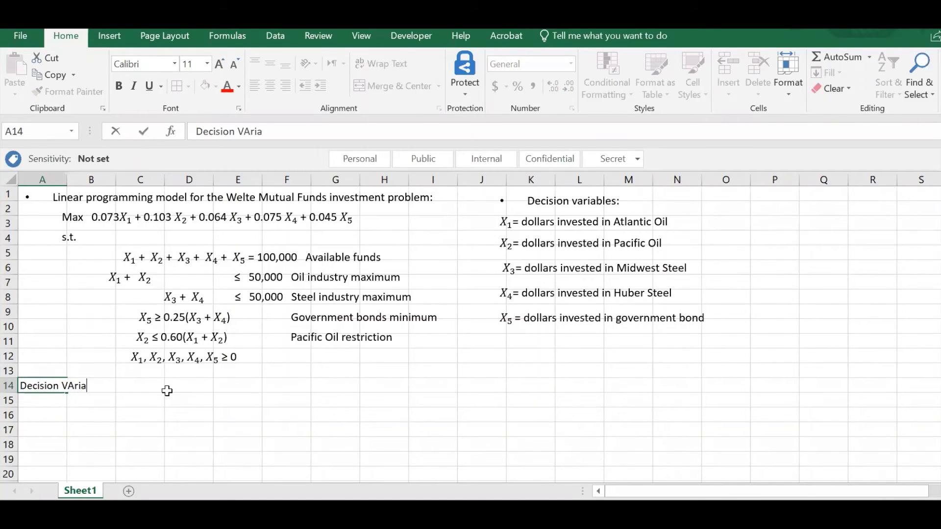
pyautogui.press('Up')
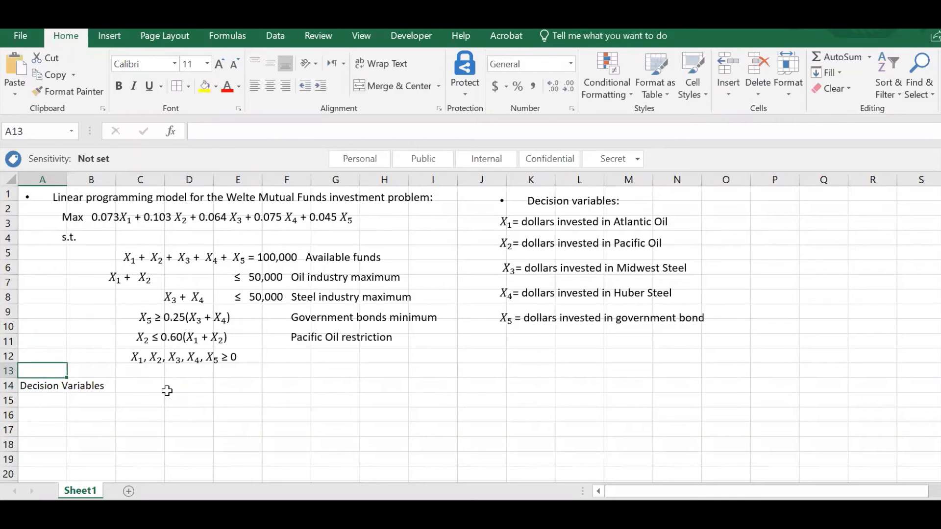
pyautogui.press('Down')
pyautogui.press('Right')
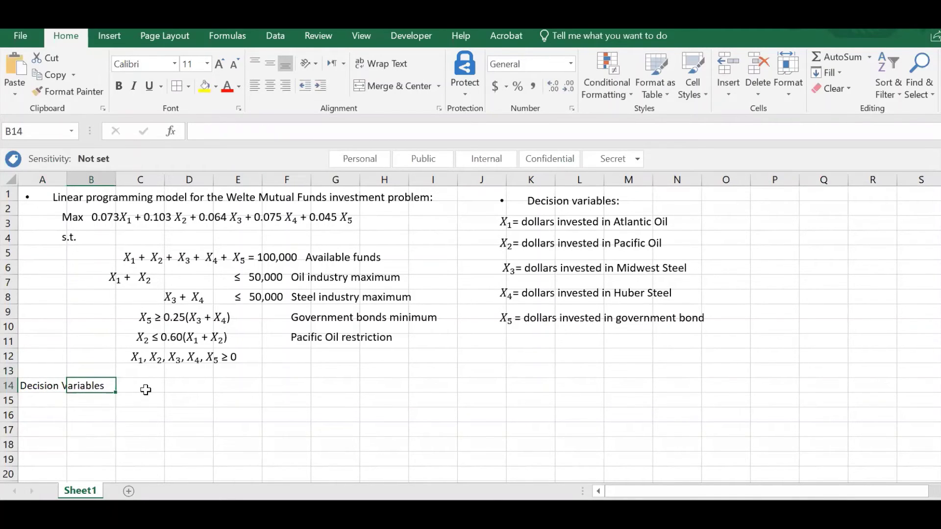
pyautogui.write('Atlantic Oil')
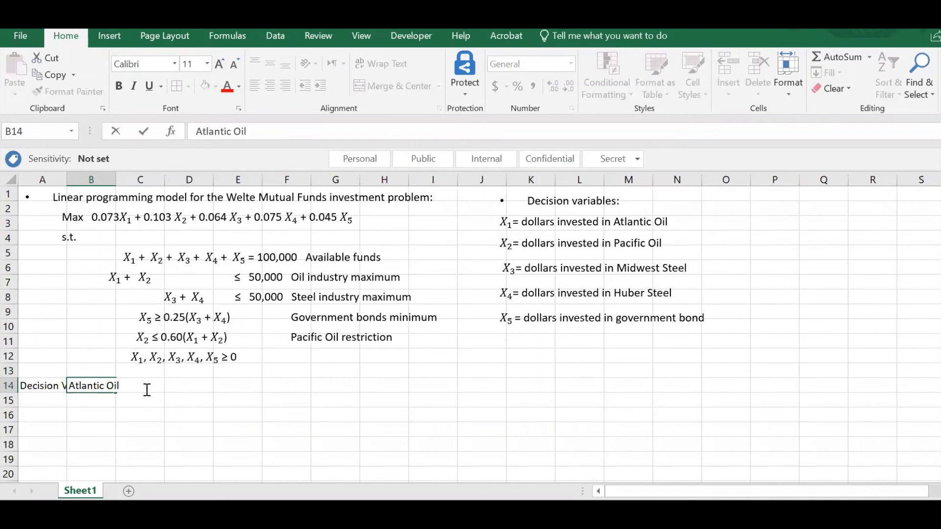
pyautogui.press('Right')
pyautogui.write('Pa')
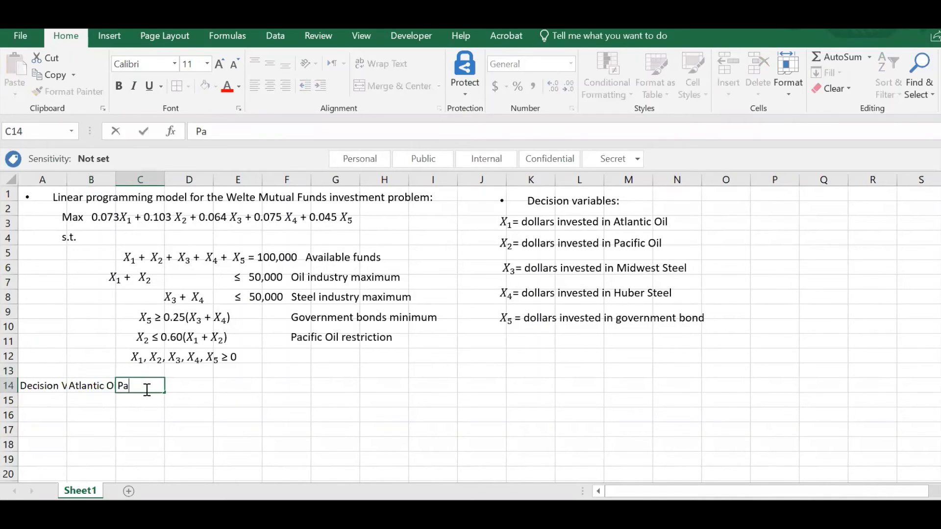
pyautogui.write('cific Oil')
# Enter the remaining variable headings "Midwest Steel", "Huber Steel" and "Gov Bond" in D14 to F14.
pyautogui.press('Right')
pyautogui.write('Midwest')
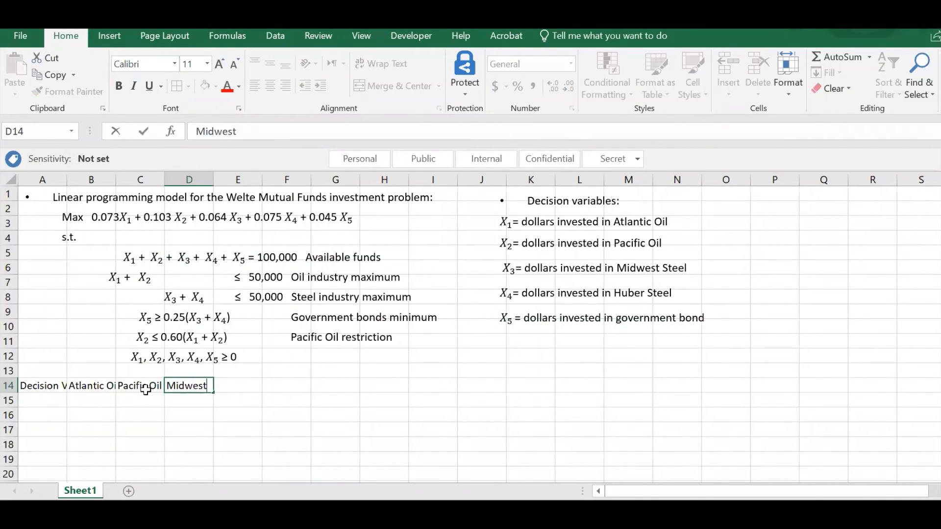
pyautogui.write(' Steel')
pyautogui.press('Right')
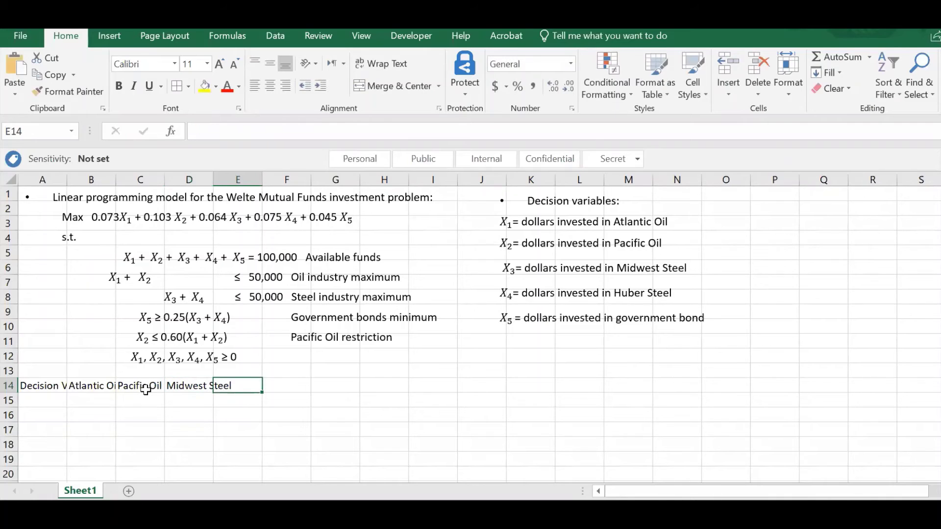
pyautogui.write('Huber Steel')
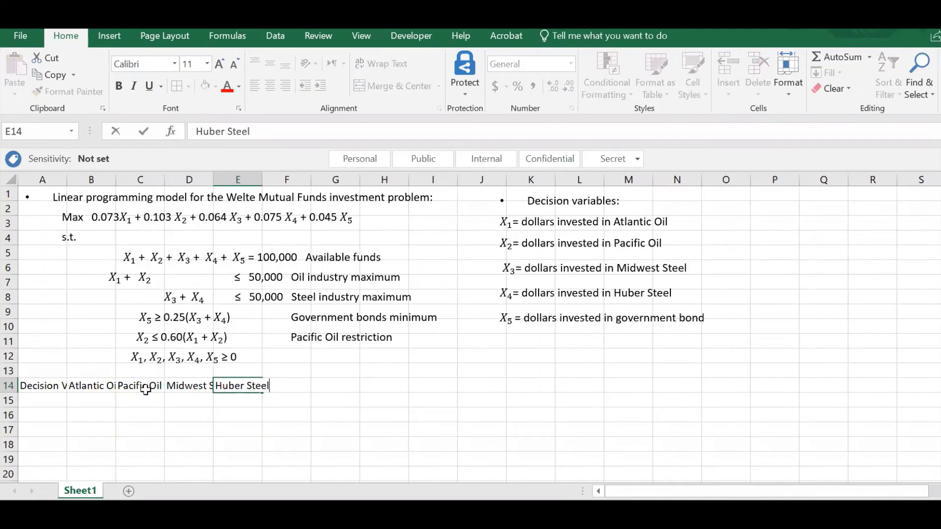
pyautogui.press('Right')
pyautogui.write('Gov Bond')
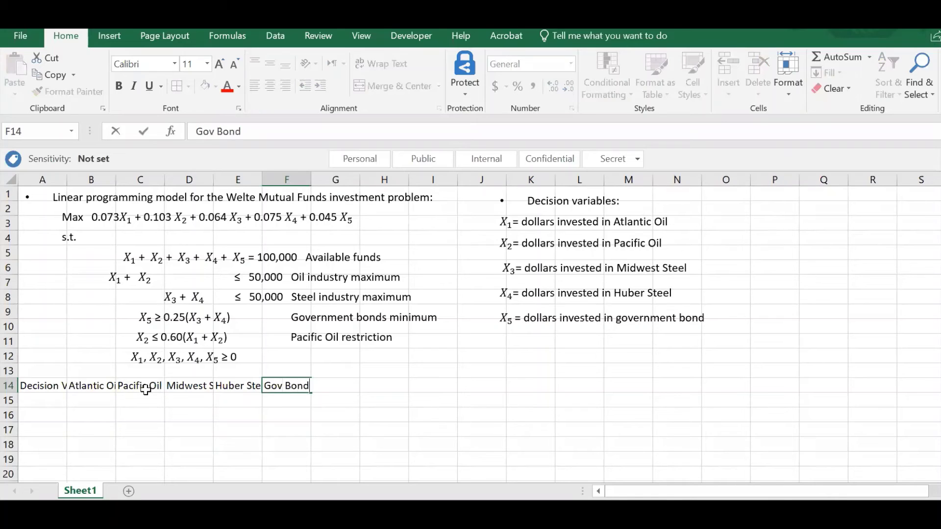
pyautogui.press('Return')
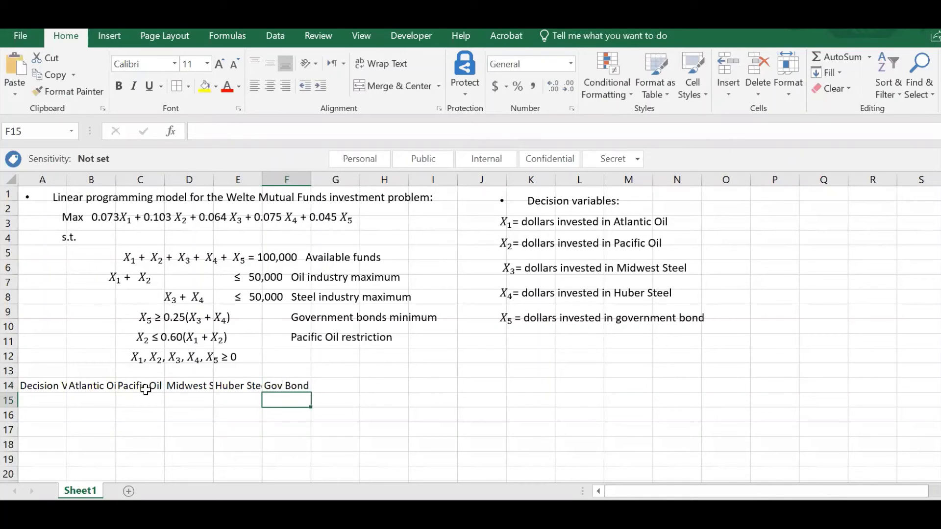
# Format the decision variable cells B15:F15 with a yellow fill and borders around each cell.
pyautogui.hotkey('shift', 'Left')
pyautogui.hotkey('shift', 'Left')
pyautogui.hotkey('shift', 'Left')
pyautogui.hotkey('shift', 'Left')
pyautogui.hotkey('shift', 'Left')
pyautogui.hotkey('shift', 'Right')
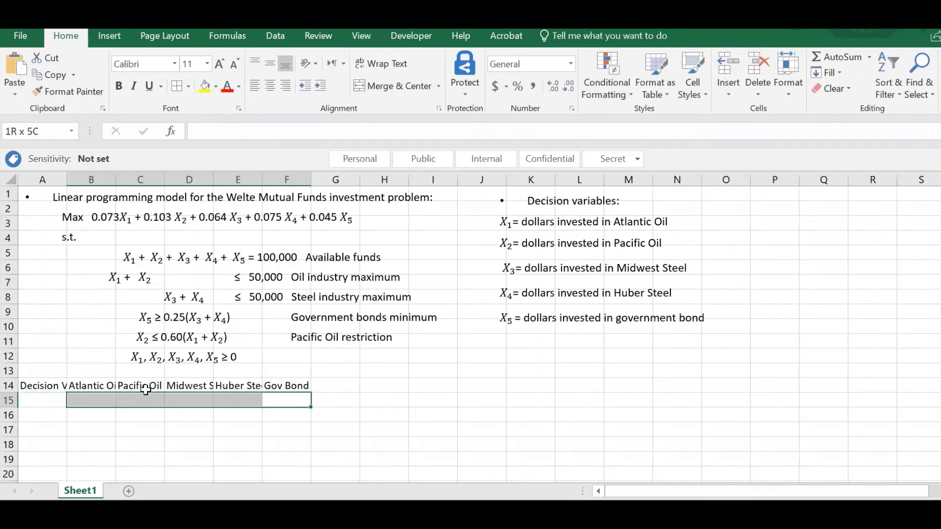
pyautogui.click(204, 86)
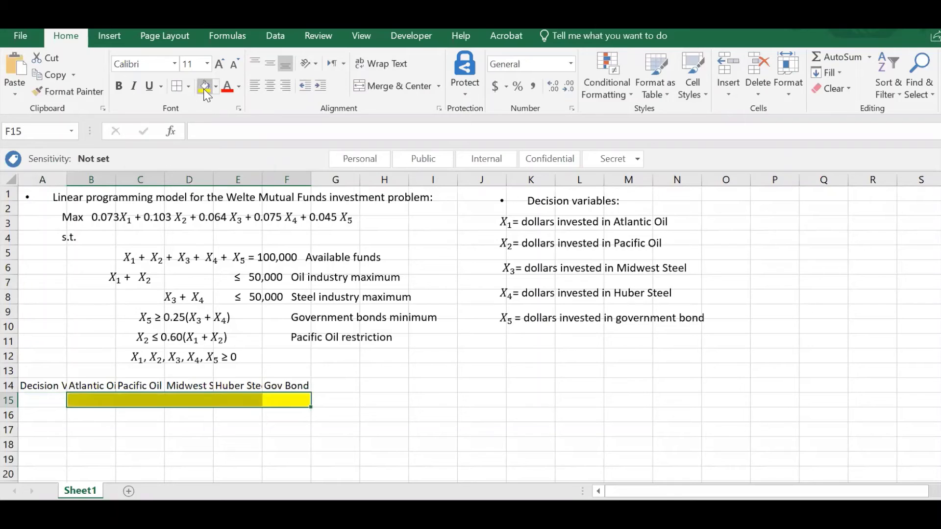
pyautogui.click(175, 87)
# Widen column A to fit the "Decision Variables" label and close the Sensitivity bar.
pyautogui.moveTo(62, 182); pyautogui.dragTo(125, 183)
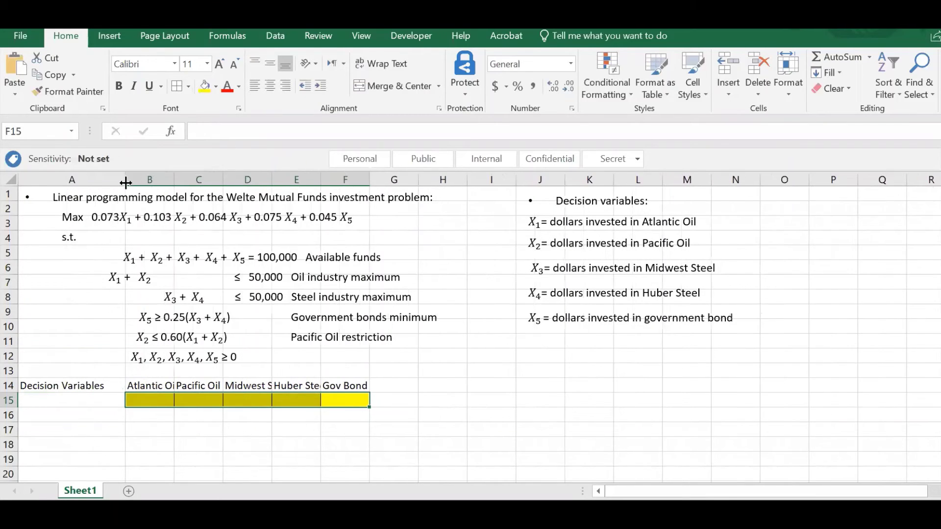
pyautogui.click(933, 159)
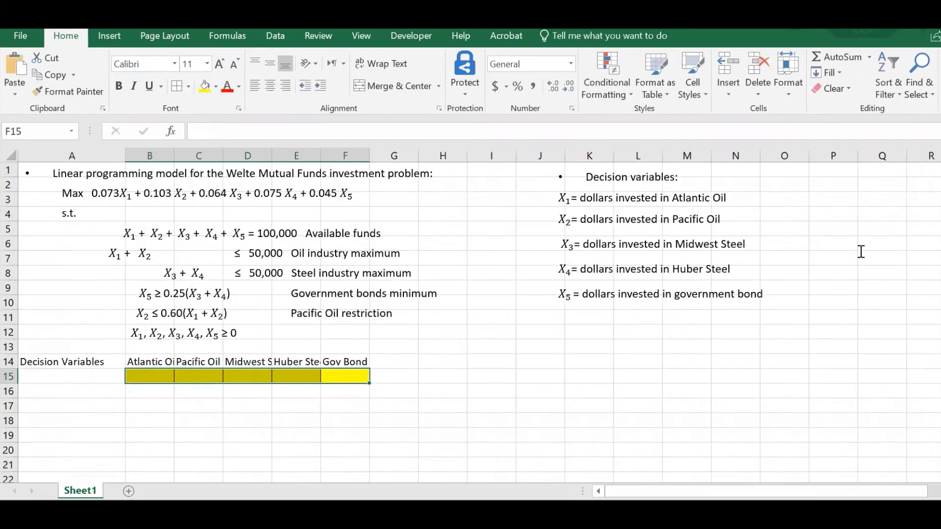
# Enter the label "Objective Function" in cell A17, below the decision variables.
pyautogui.click(182, 406)
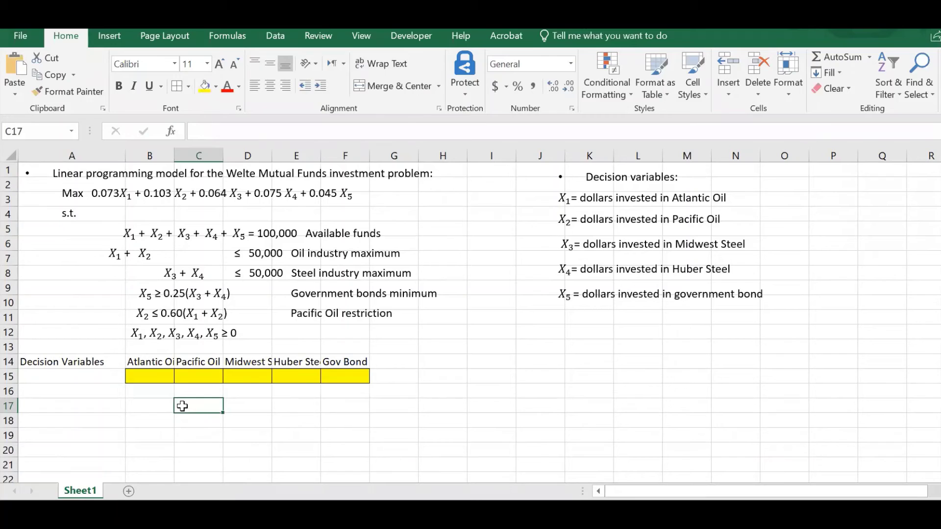
pyautogui.press('Left')
pyautogui.press('Left')
pyautogui.write('Obj')
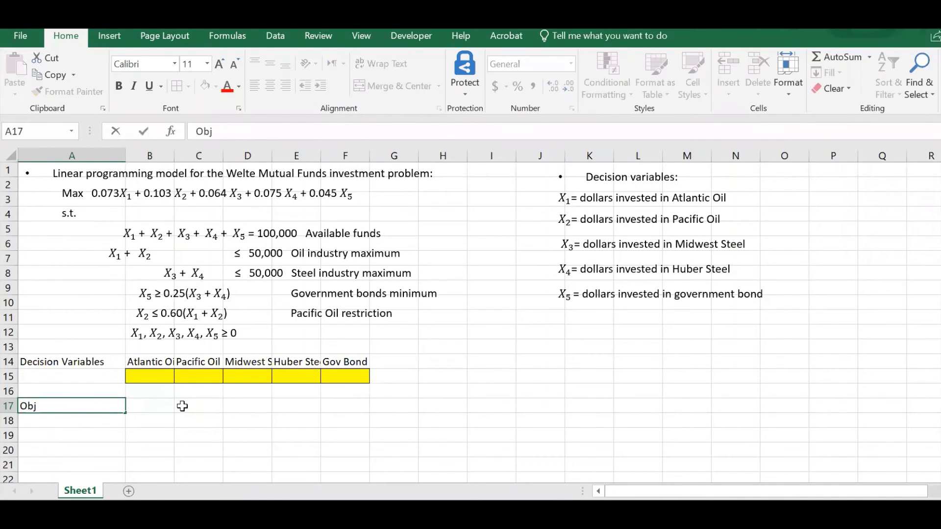
pyautogui.write('ective Function')
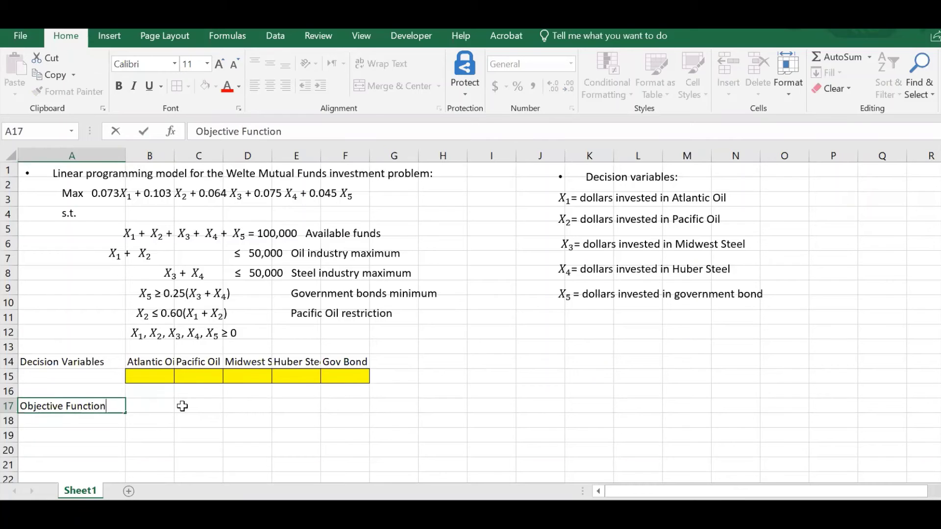
pyautogui.press('Tab')
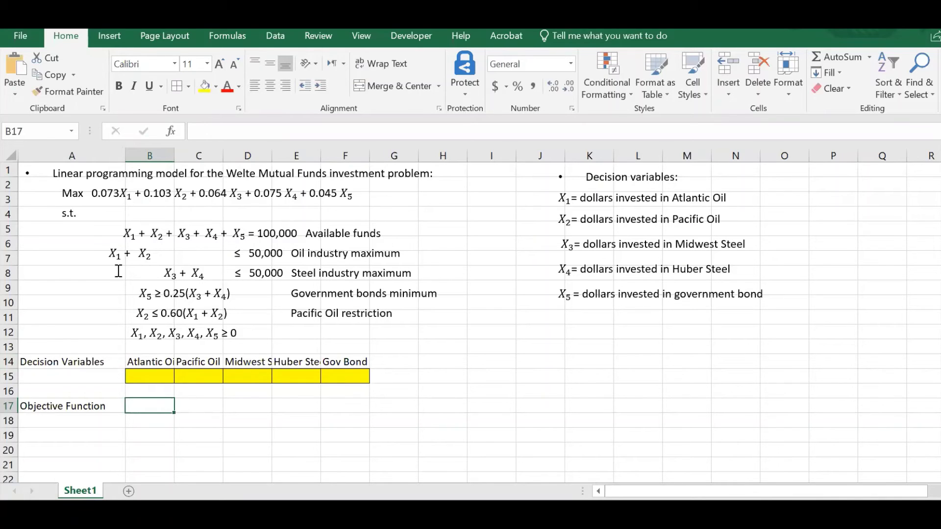
# Insert two blank rows above the Decision Variables heading row.
pyautogui.click(10, 362)
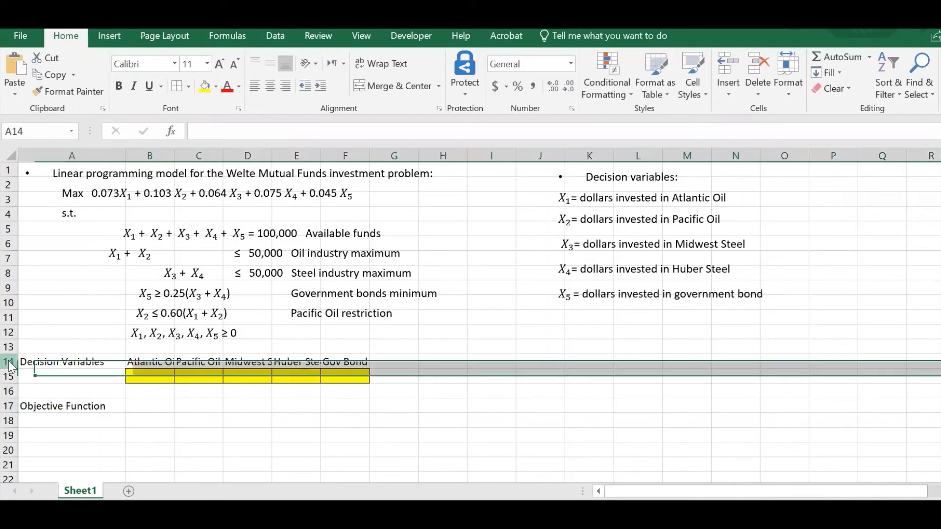
pyautogui.rightClick(9, 362)
pyautogui.press('Escape')
pyautogui.moveTo(9, 362); pyautogui.dragTo(9, 376)
pyautogui.rightClick(9, 377)
pyautogui.click(56, 253)
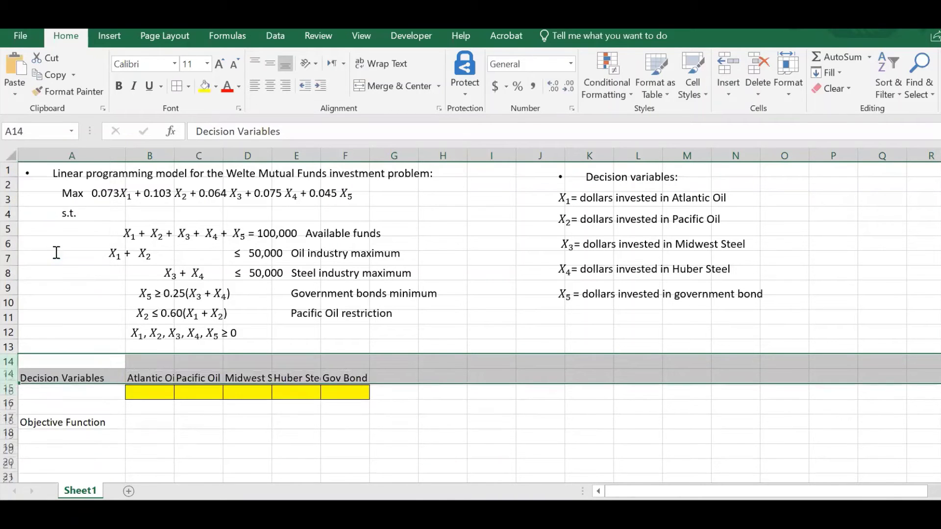
# Enter the label "Rate of Return" in cell A15, directly above "Decision Variables".
pyautogui.click(79, 375)
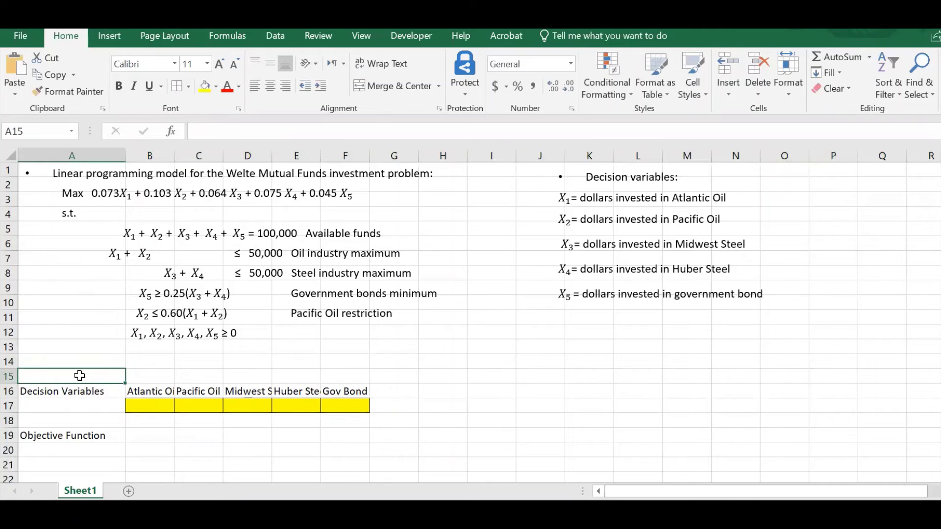
pyautogui.write('Re')
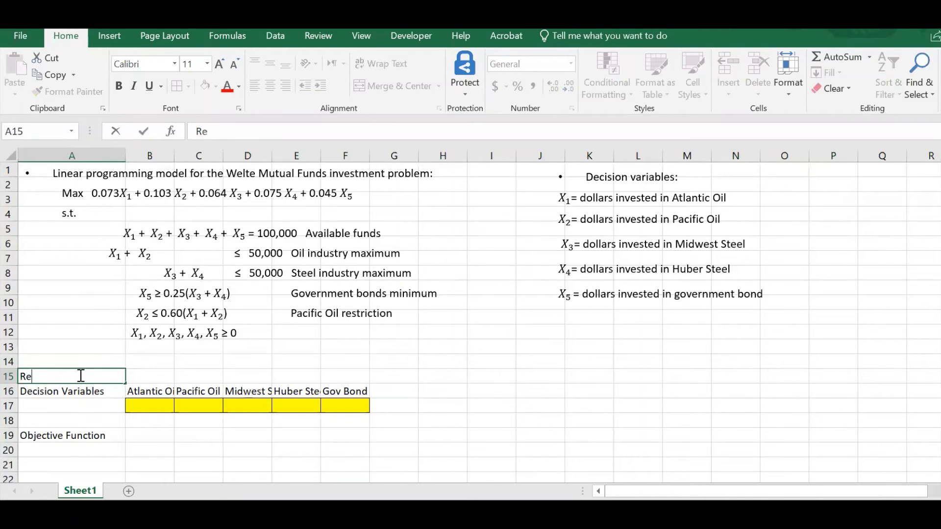
pyautogui.write('t')
pyautogui.press('BackSpace')
pyautogui.press('BackSpace')
pyautogui.write('ate of Return')
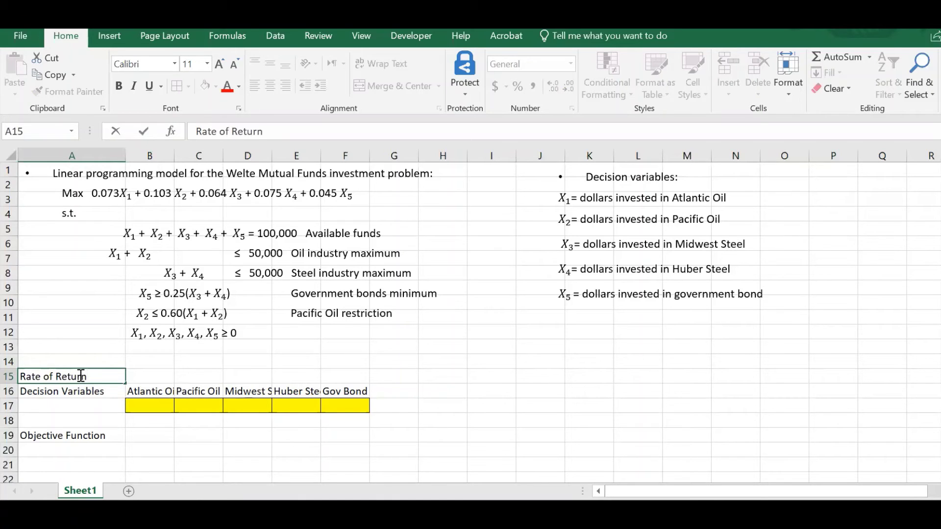
# Enter the rates of return 0.073, 0.103, 0.064, 0.075 and 0.045 in cells B15 to F15.
pyautogui.press('Tab')
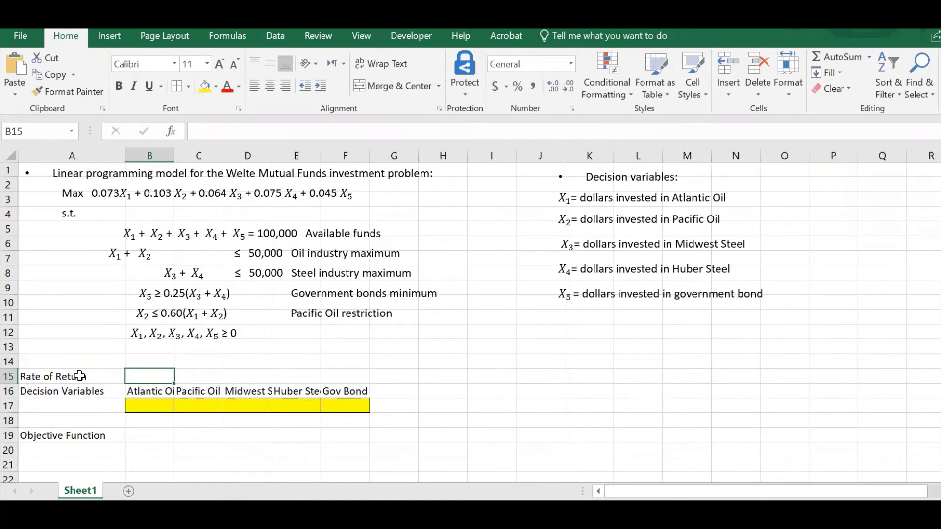
pyautogui.write('.073')
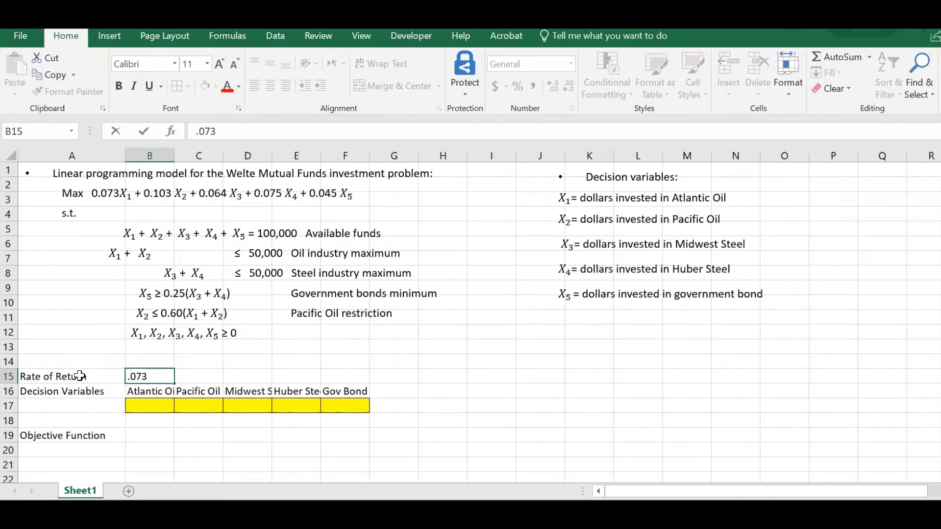
pyautogui.press('Tab')
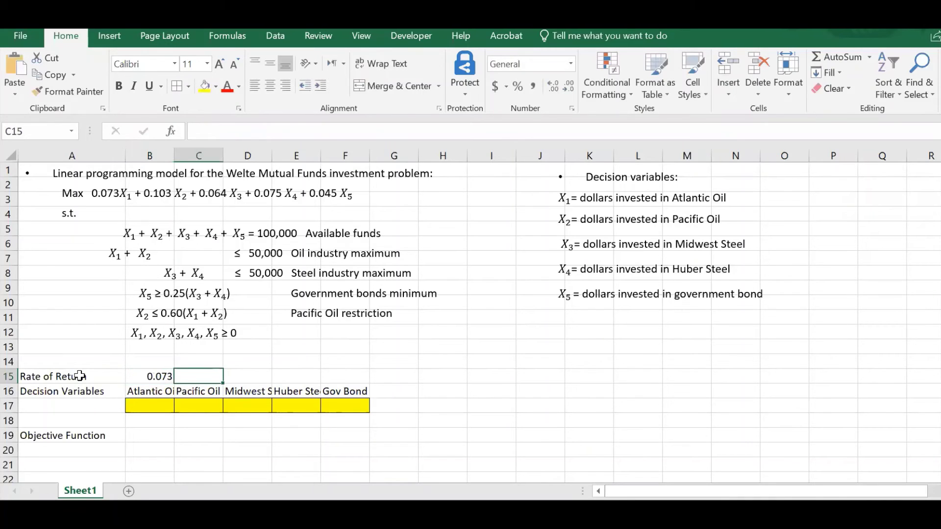
pyautogui.write('.')
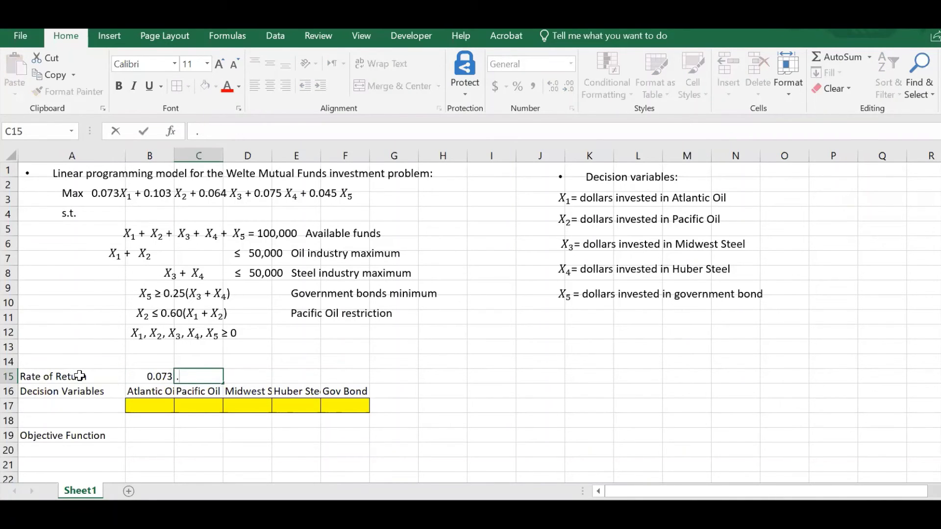
pyautogui.write('103')
pyautogui.press('Tab')
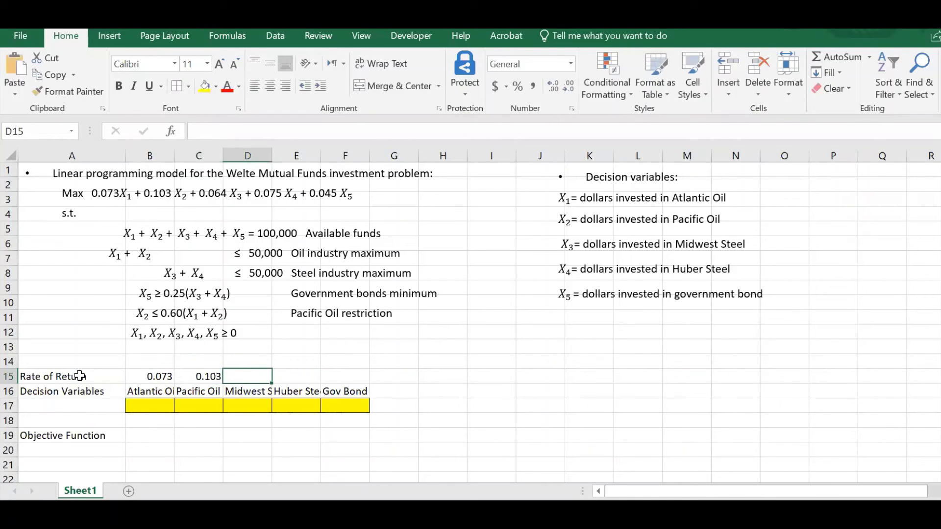
pyautogui.write('.064')
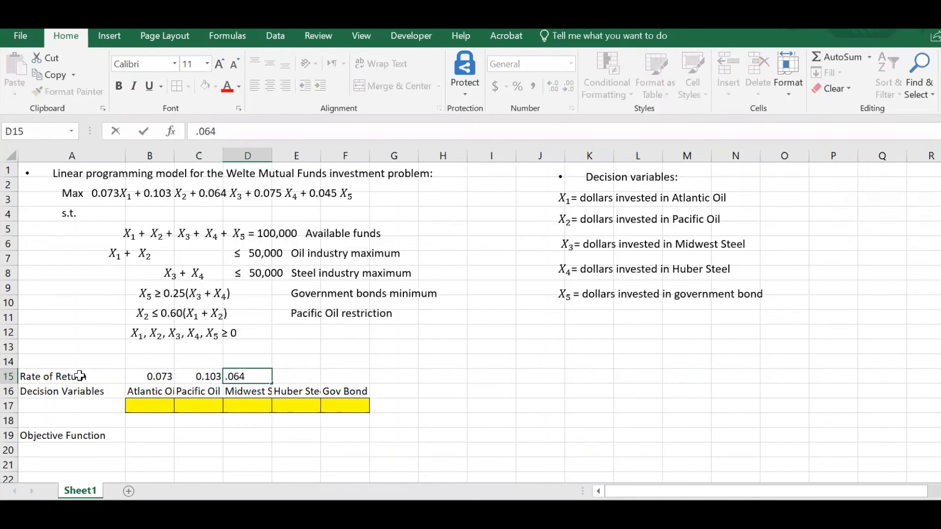
pyautogui.press('Tab')
pyautogui.write('.075')
pyautogui.press('Tab')
pyautogui.write('.045')
pyautogui.press('Return')
# Enter a SUMPRODUCT formula in B19 that multiplies the rates of return B15:F15 by the decision variables B17:F17.
pyautogui.press('Return')
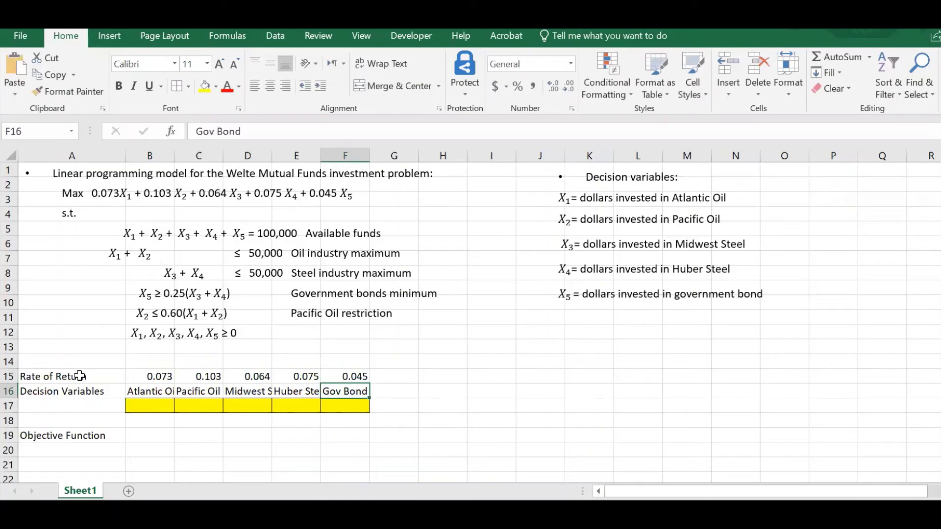
pyautogui.press('Down')
pyautogui.press('Left')
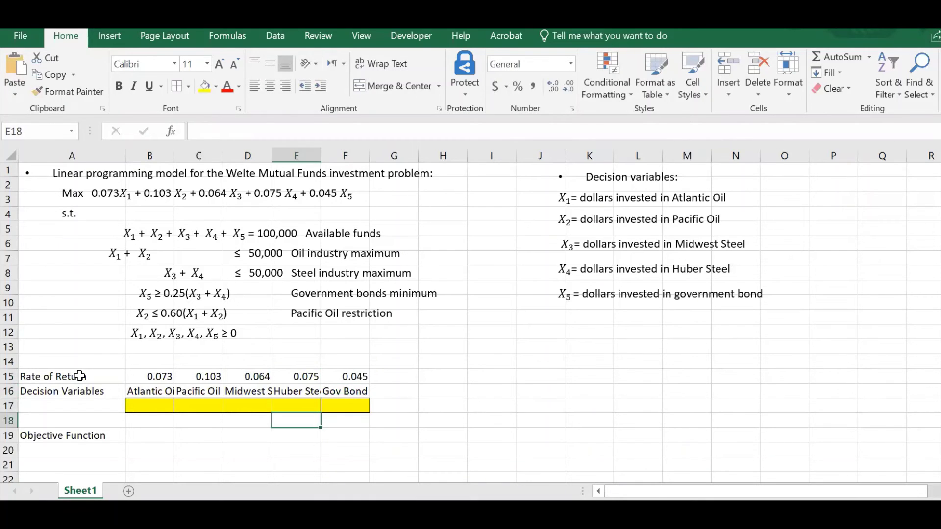
pyautogui.press('Left')
pyautogui.press('Down')
pyautogui.press('Left')
pyautogui.press('Left')
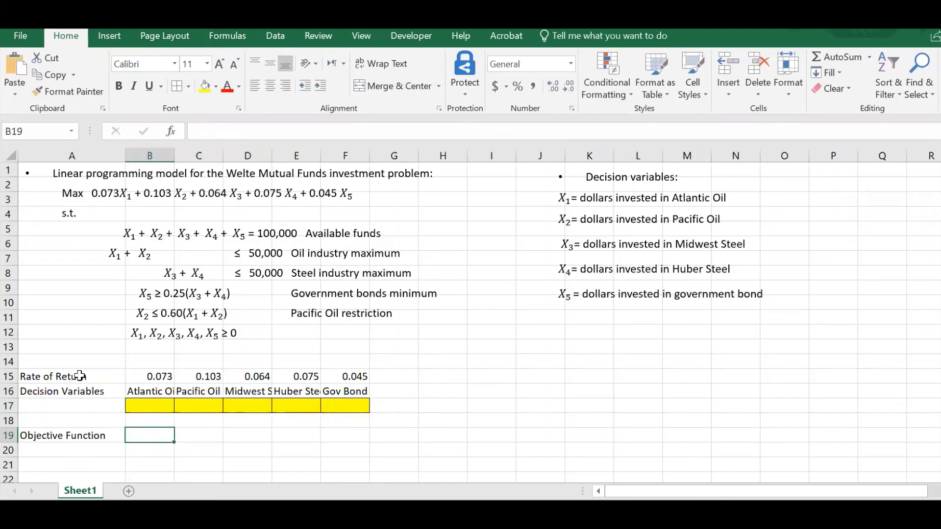
pyautogui.write('=')
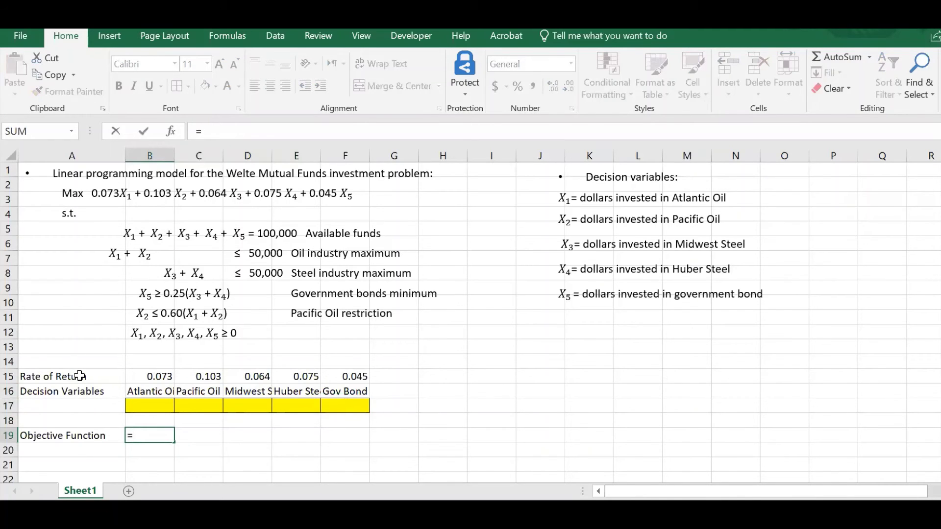
pyautogui.write('sump')
pyautogui.press('Tab')
pyautogui.moveTo(140, 379); pyautogui.dragTo(343, 378)
pyautogui.write(',')
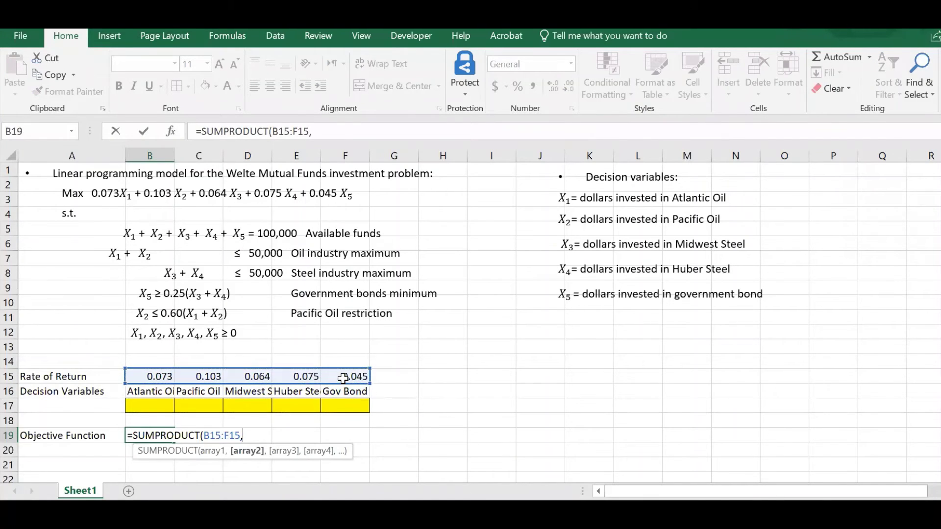
pyautogui.click(150, 403)
pyautogui.moveTo(225, 404); pyautogui.dragTo(347, 412)
pyautogui.press('Return')
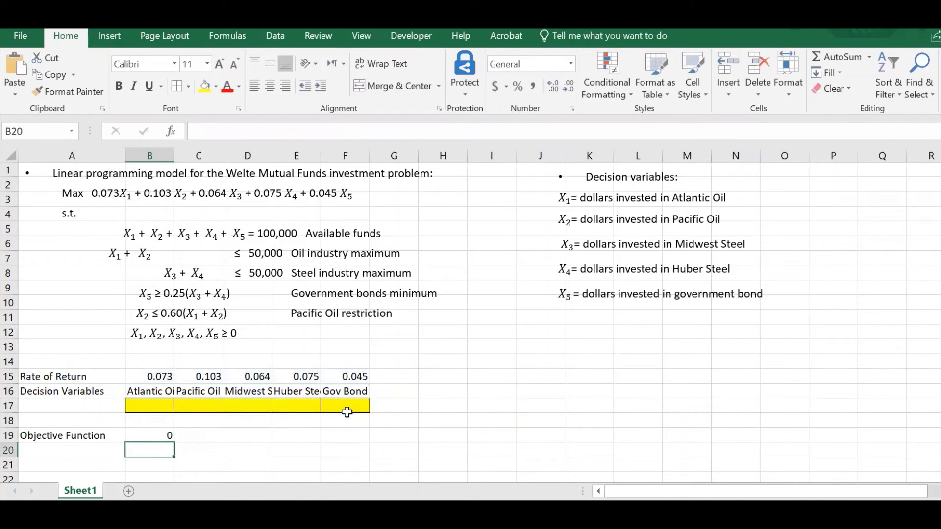
# Display the objective function formula's text in C19 with FORMULATEXT(B19) and format it in bold red.
pyautogui.press('Right')
pyautogui.press('Up')
pyautogui.write('=form')
pyautogui.press('Tab')
pyautogui.press('Left')
pyautogui.press('Return')
pyautogui.press('Up')
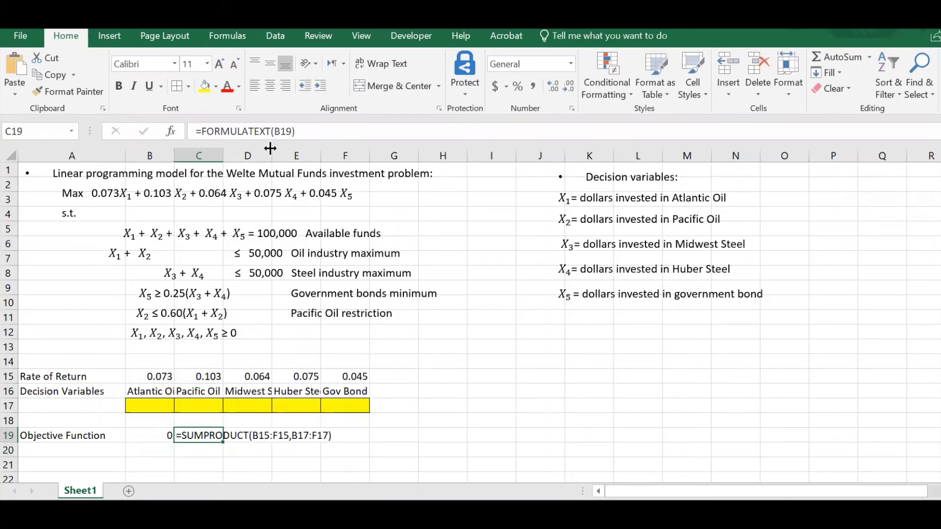
pyautogui.click(228, 87)
pyautogui.click(118, 86)
# Enter the label "Con1: available fund" in cell I14 for the first constraint.
pyautogui.click(100, 462)
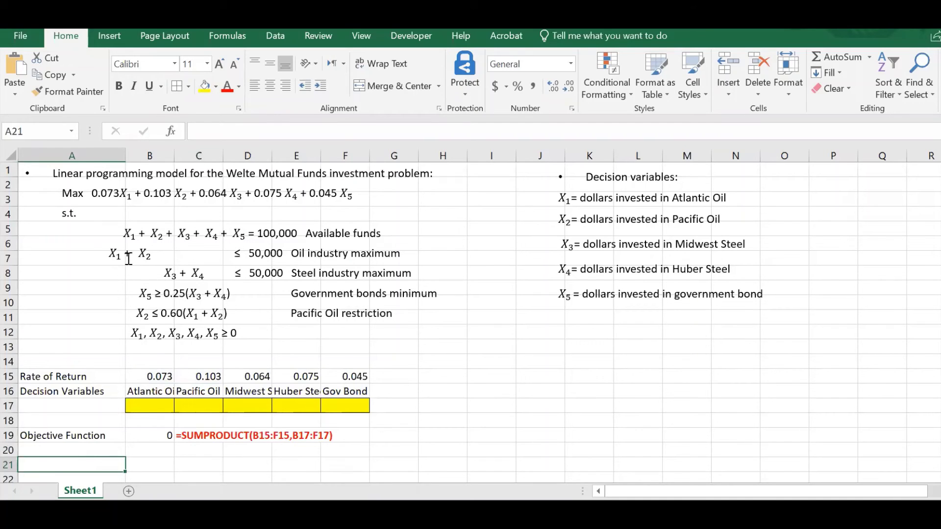
pyautogui.click(497, 361)
pyautogui.click(497, 345)
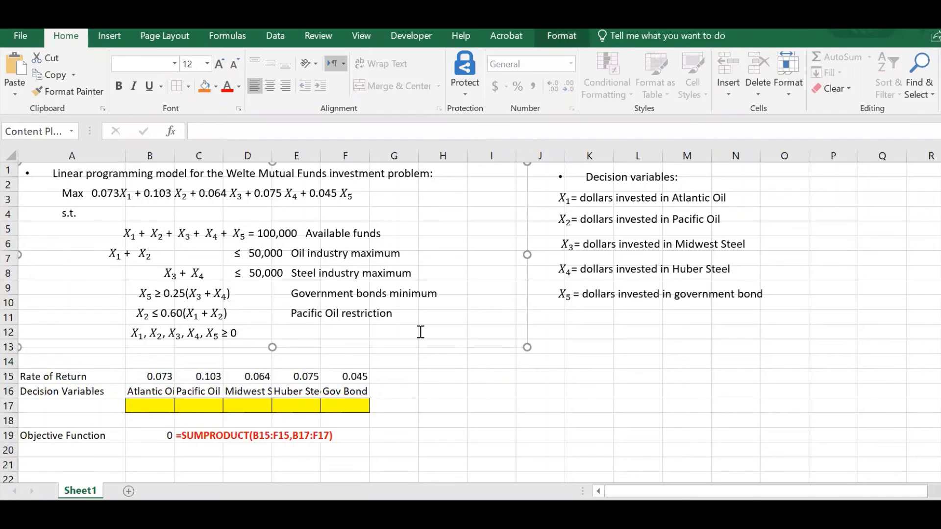
pyautogui.click(479, 362)
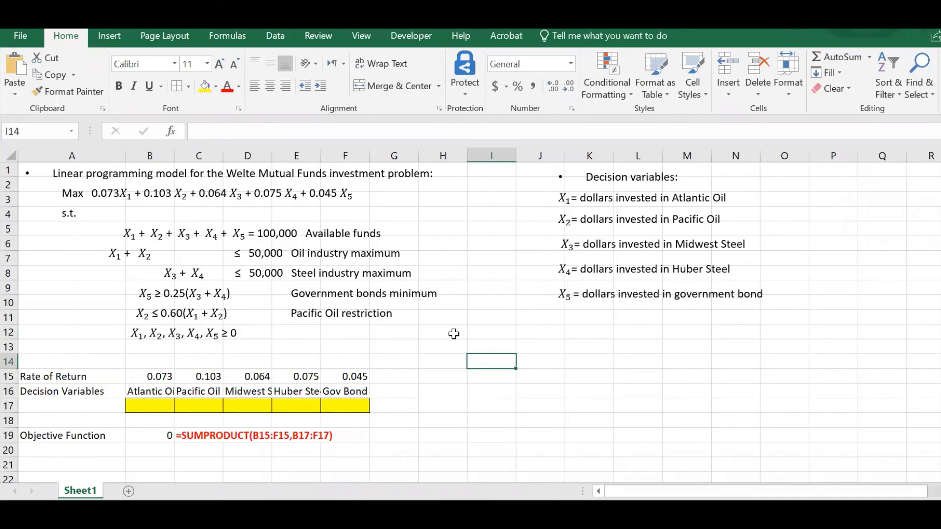
pyautogui.write('Con1')
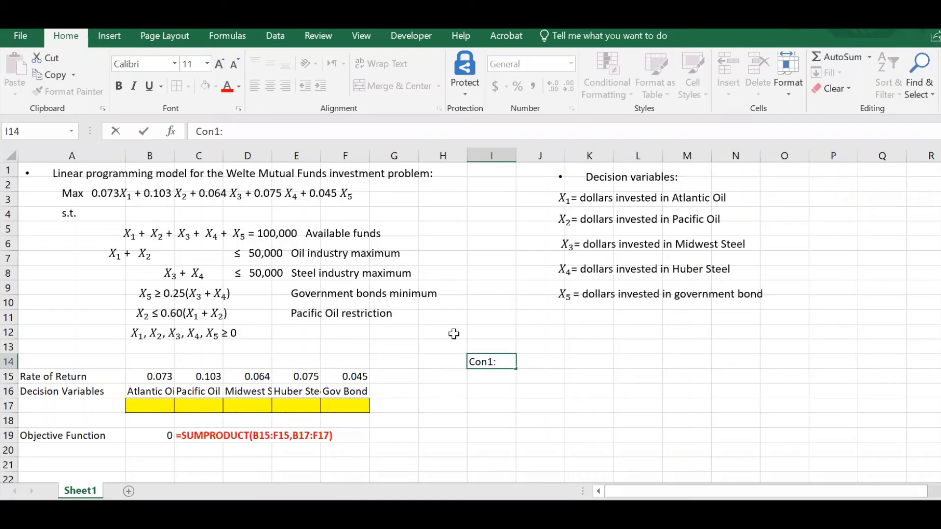
pyautogui.write(': B')
pyautogui.press('BackSpace')
pyautogui.write('available ')
pyautogui.write('func')
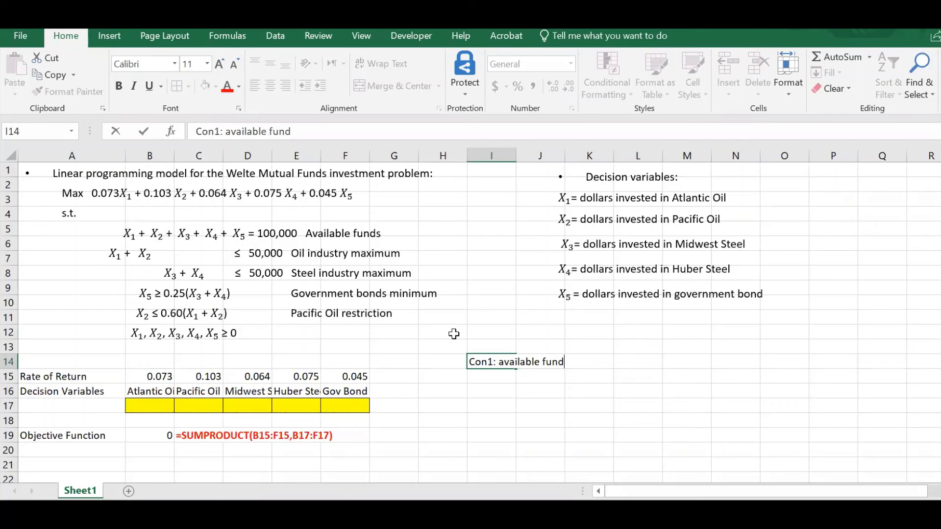
pyautogui.press('Return')
# Enter the formula =SUM(B17:F17) in K14 to total all five decision variables for the available funds constraint.
pyautogui.press('Right')
pyautogui.press('Up')
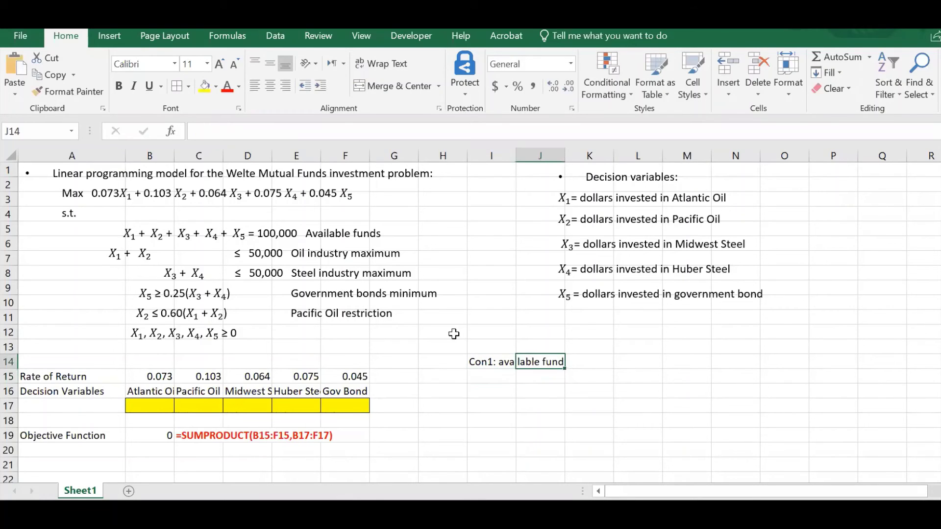
pyautogui.press('Right')
pyautogui.write('=')
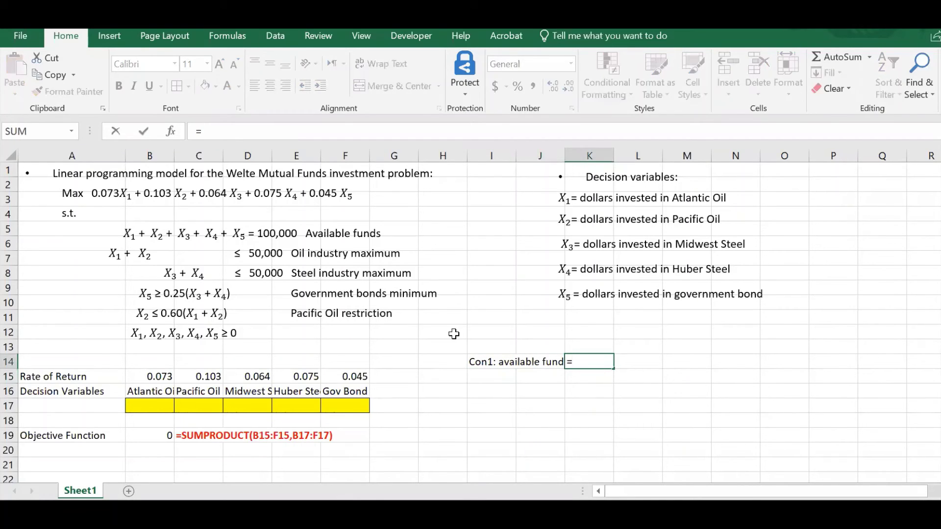
pyautogui.write('sum(')
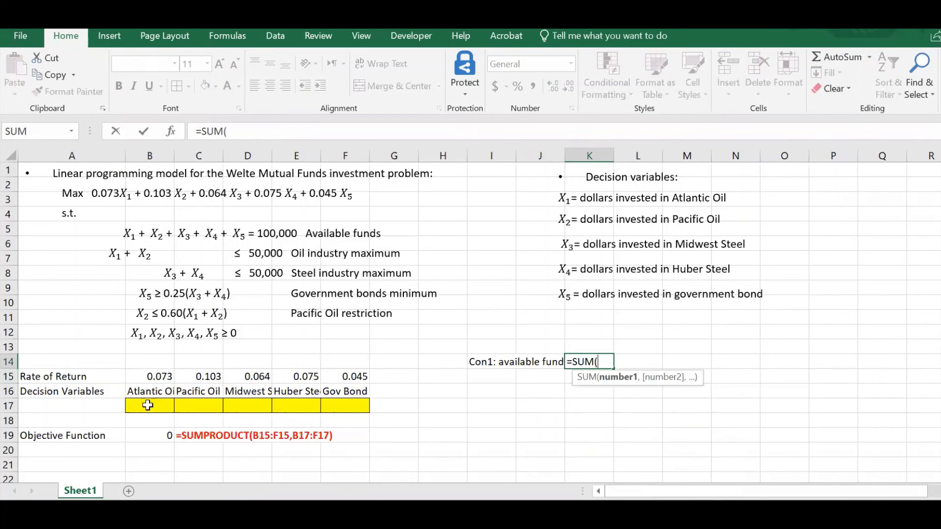
pyautogui.moveTo(142, 400); pyautogui.dragTo(341, 407)
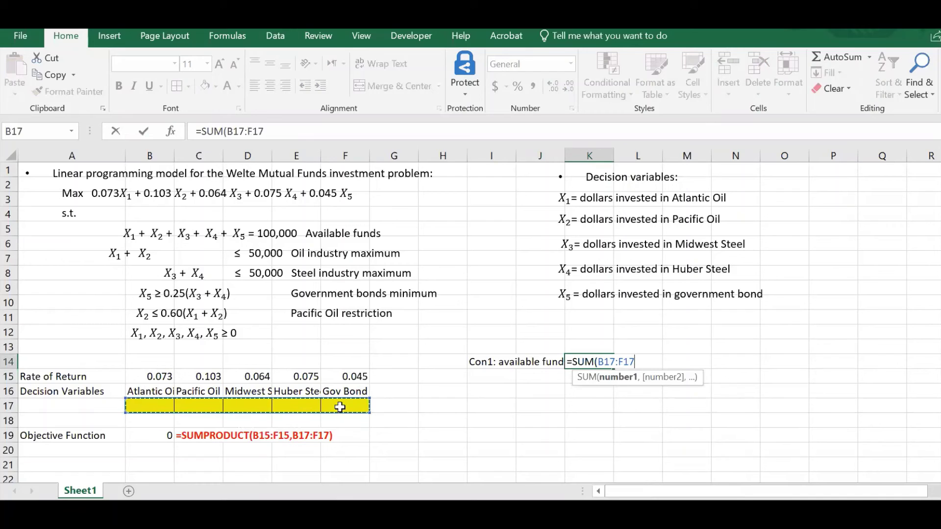
pyautogui.press('Return')
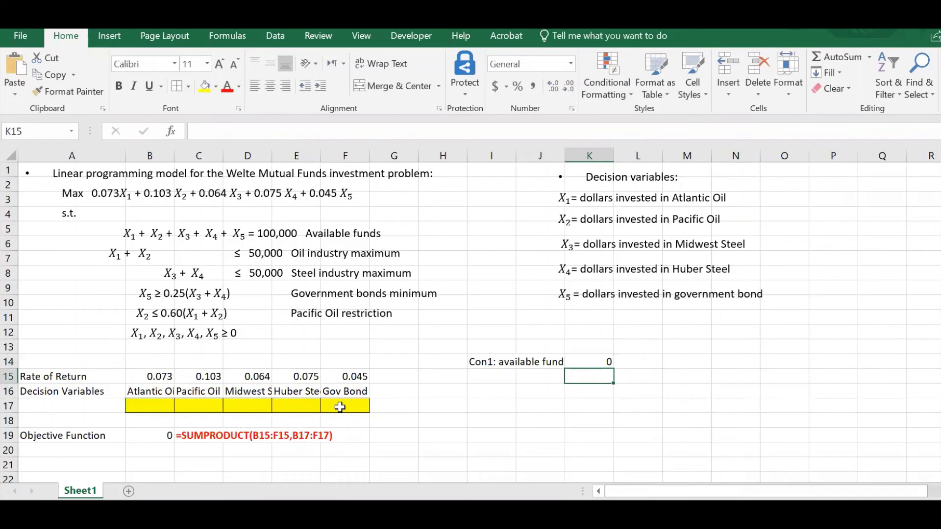
pyautogui.write('=form')
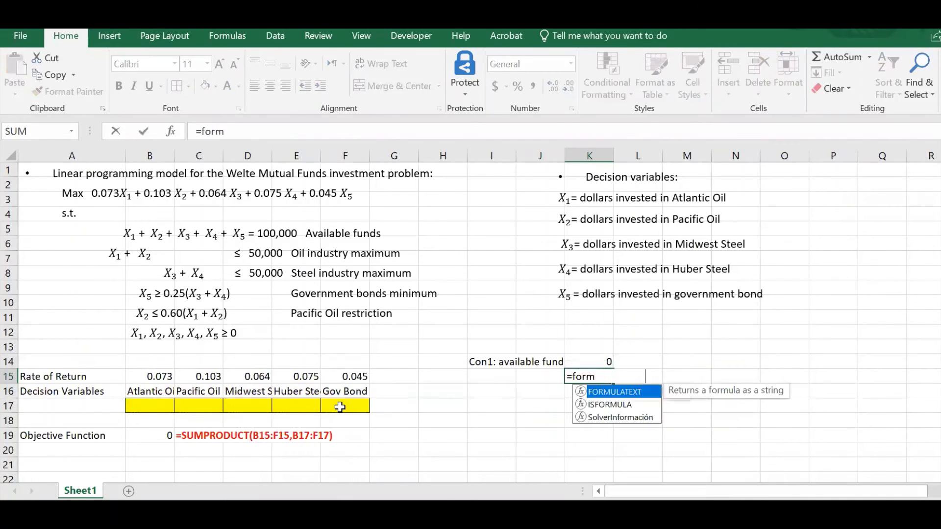
pyautogui.press('Tab')
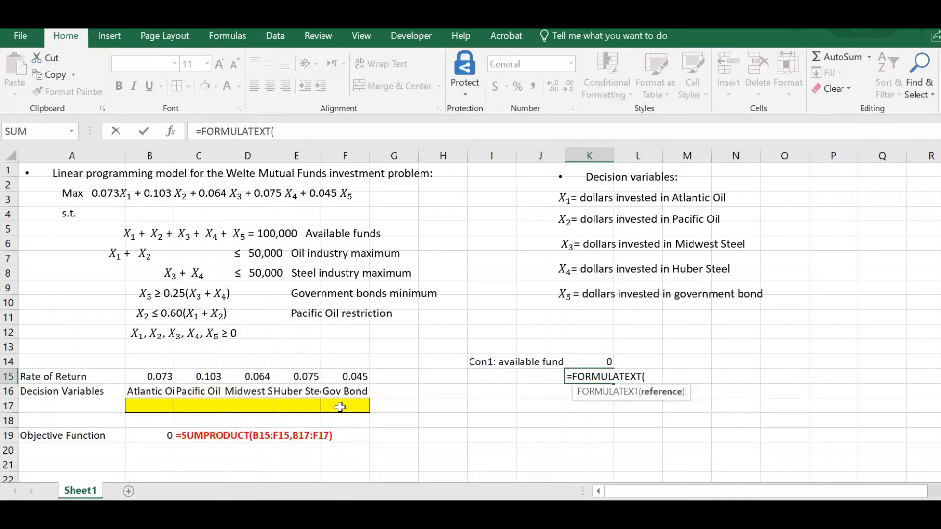
pyautogui.press('Escape')
# Display K14's formula text in L14 with FORMULATEXT in a red font, and widen column L to fit it.
pyautogui.press('Up')
pyautogui.press('Right')
pyautogui.write('=form')
pyautogui.press('Tab')
pyautogui.press('Left')
pyautogui.press('Return')
pyautogui.press('Up')
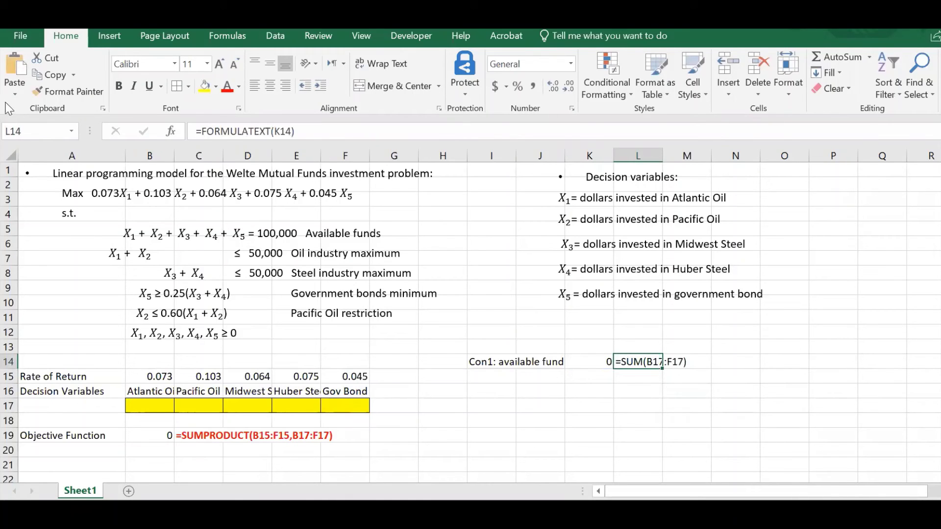
pyautogui.click(227, 89)
pyautogui.moveTo(662, 156); pyautogui.dragTo(703, 158)
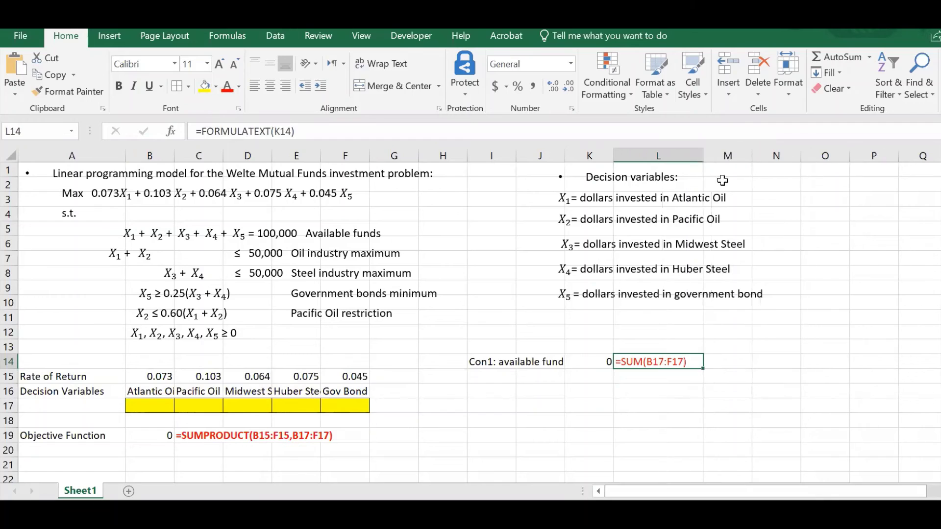
# Complete the available funds constraint with "<=" in M14 and the limit 100000 in N14.
pyautogui.click(731, 362)
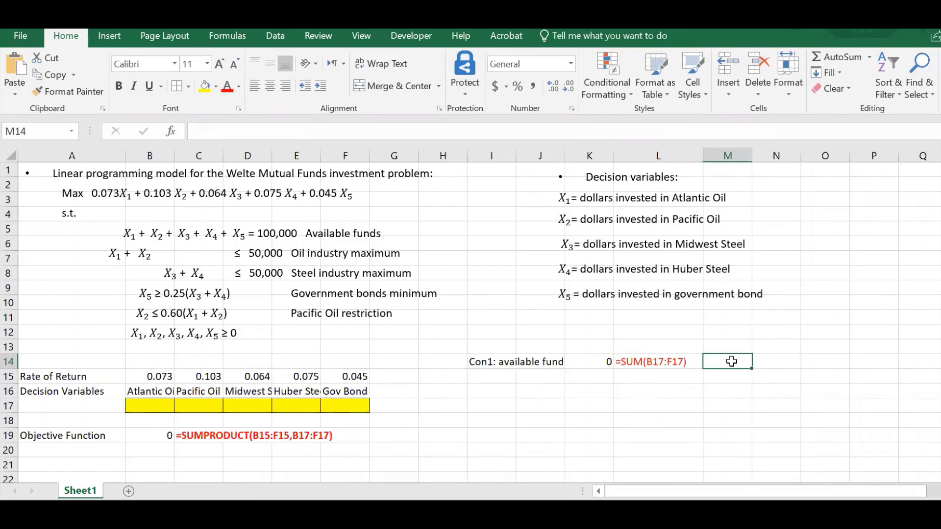
pyautogui.write('<=')
pyautogui.press('Tab')
pyautogui.write('1')
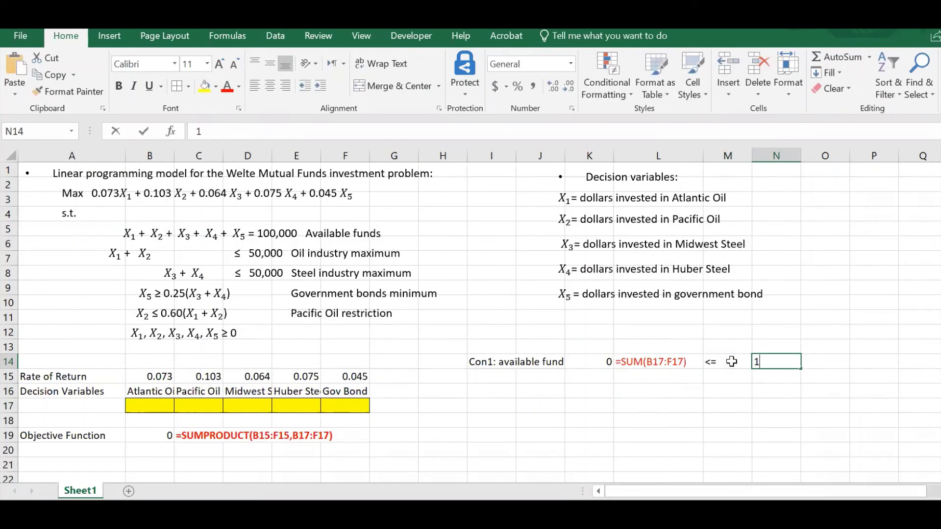
pyautogui.write('00000')
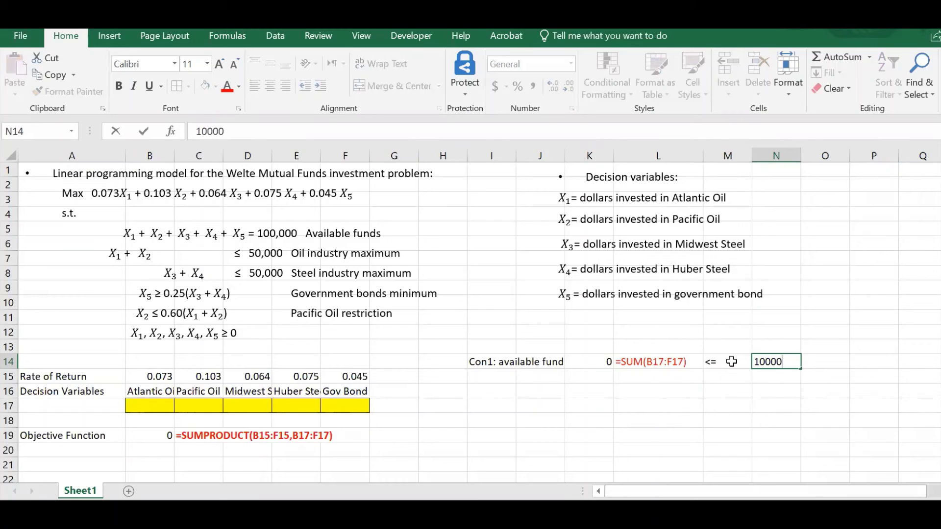
pyautogui.press('Return')
# Enter the label "Con2: Oil Industry Max" in cell I15 for the second constraint.
pyautogui.press('Left')
pyautogui.press('Left')
pyautogui.press('Left')
pyautogui.press('Left')
pyautogui.press('Left')
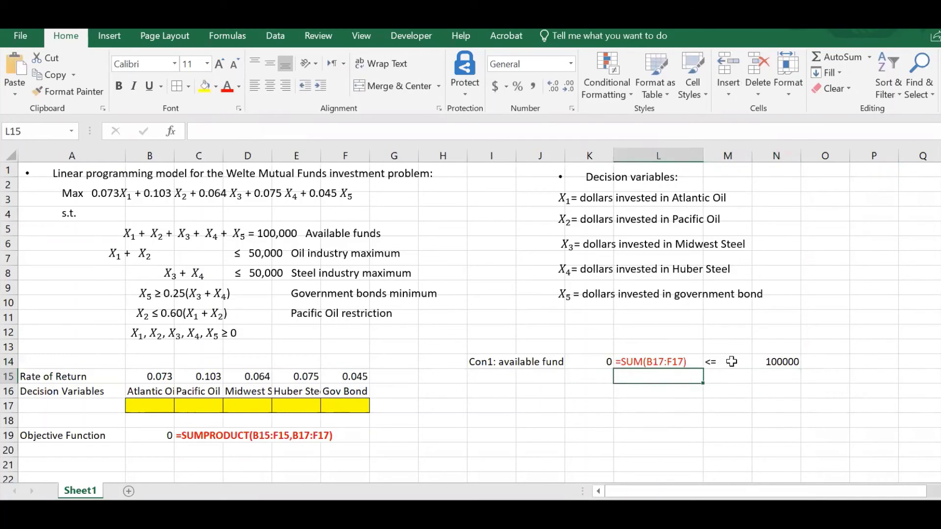
pyautogui.write('Cons')
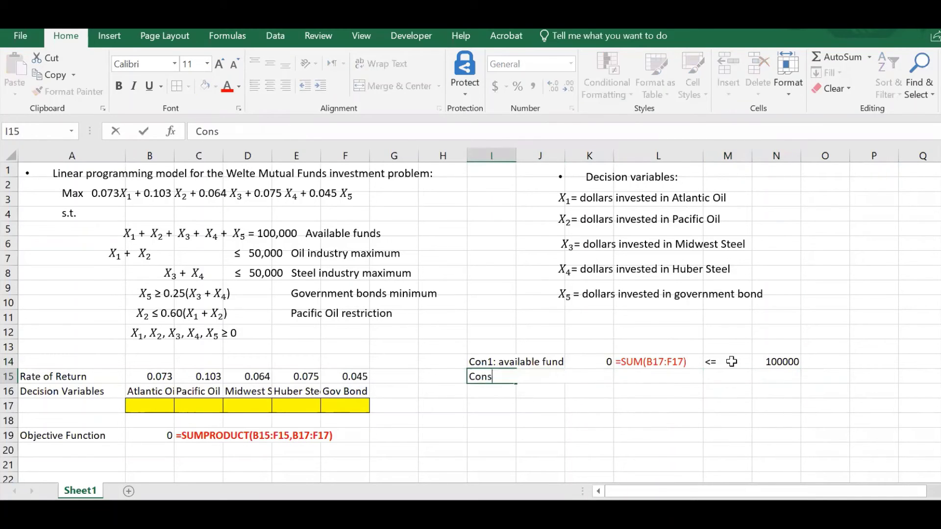
pyautogui.write('2')
pyautogui.press('BackSpace')
pyautogui.press('BackSpace')
pyautogui.write('2: Oil Industry')
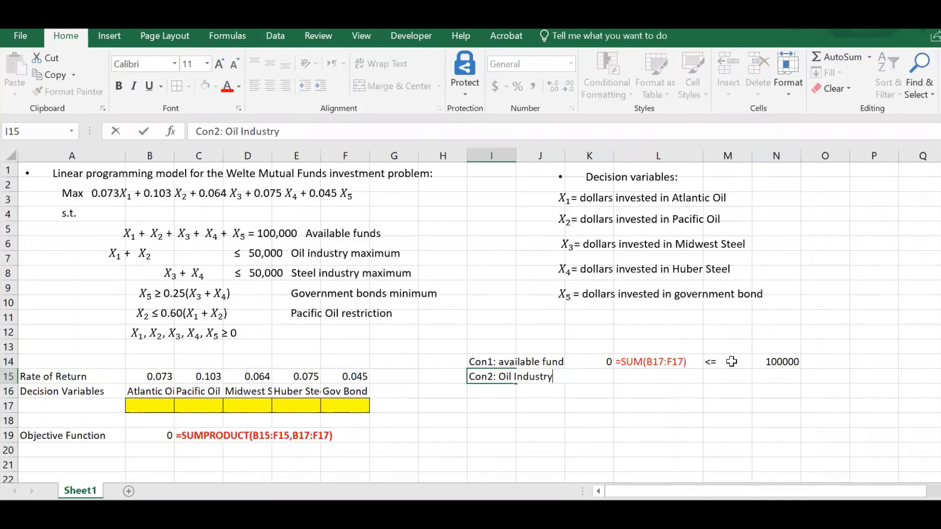
pyautogui.write(' Ms')
pyautogui.press('BackSpace')
pyautogui.write('ax')
pyautogui.press('Return')
# Enter the formula =SUM(B17:C17) in K15 to total the Atlantic Oil and Pacific Oil investments.
pyautogui.press('Right')
pyautogui.press('Up')
pyautogui.press('Right')
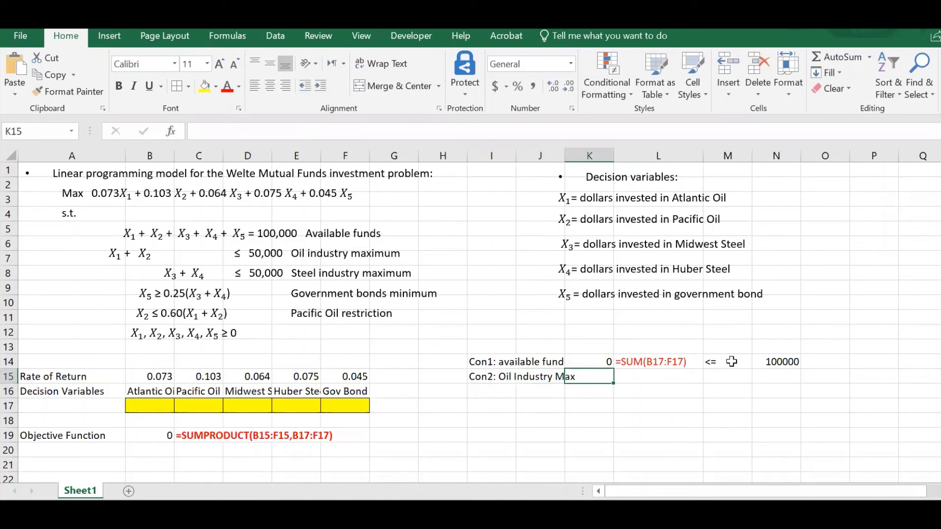
pyautogui.write('=')
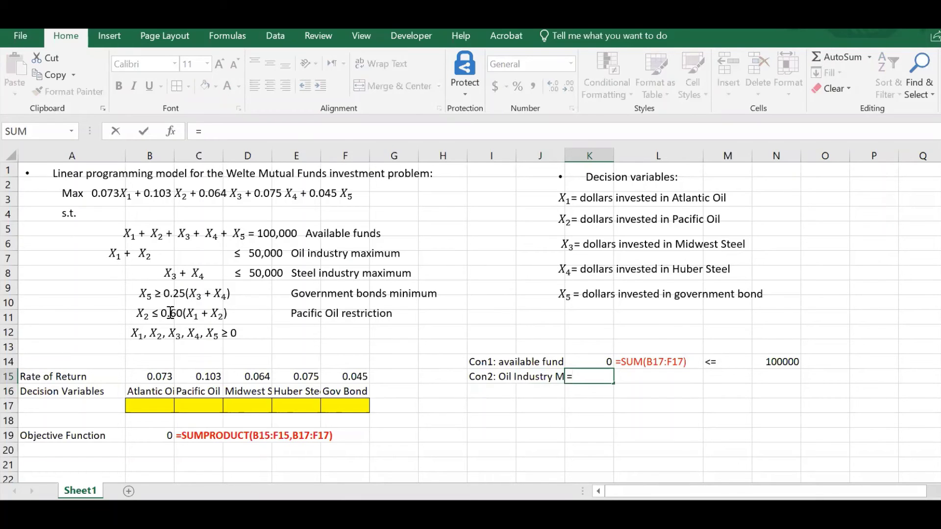
pyautogui.write('SUM(')
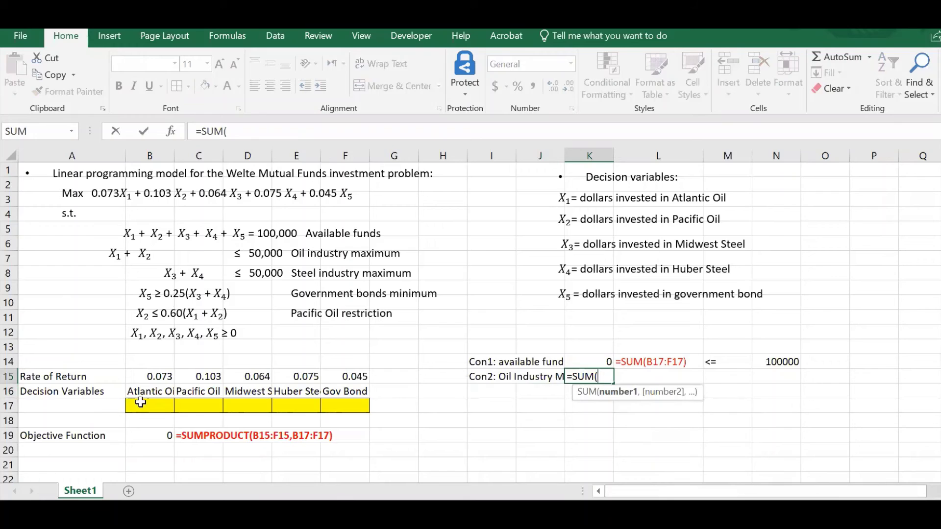
pyautogui.moveTo(148, 404); pyautogui.dragTo(188, 402)
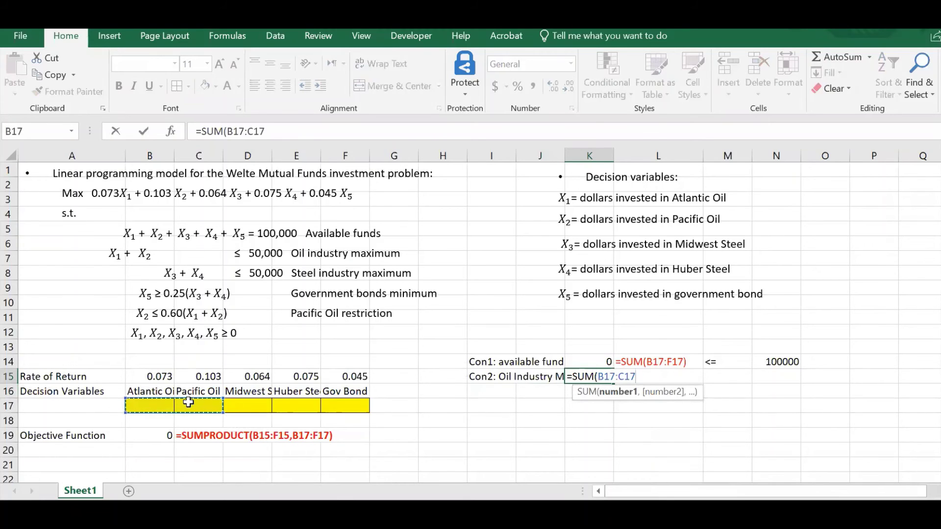
pyautogui.press('Return')
# Fill the formula text, "<=" sign and limit from L14:N14 down to row 15, and set N15 to 50000.
pyautogui.press('Up')
pyautogui.press('Right')
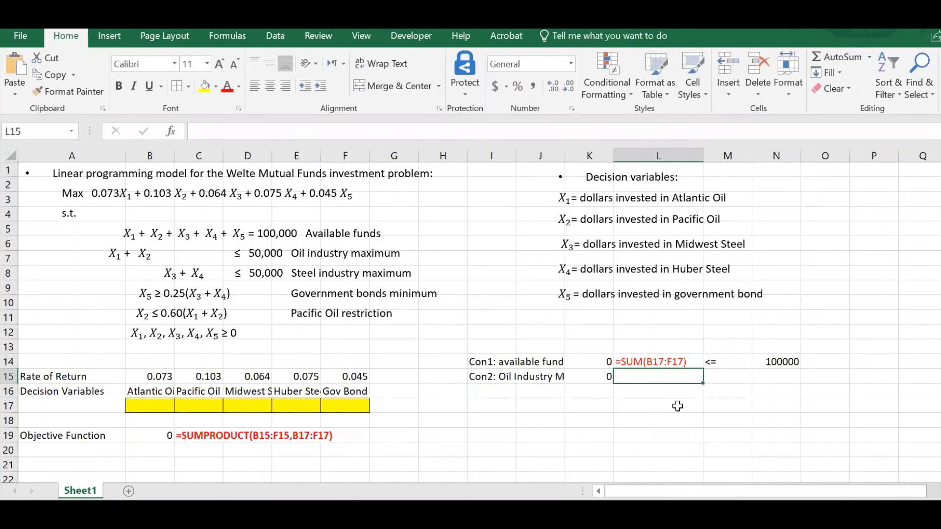
pyautogui.moveTo(648, 361); pyautogui.dragTo(790, 387)
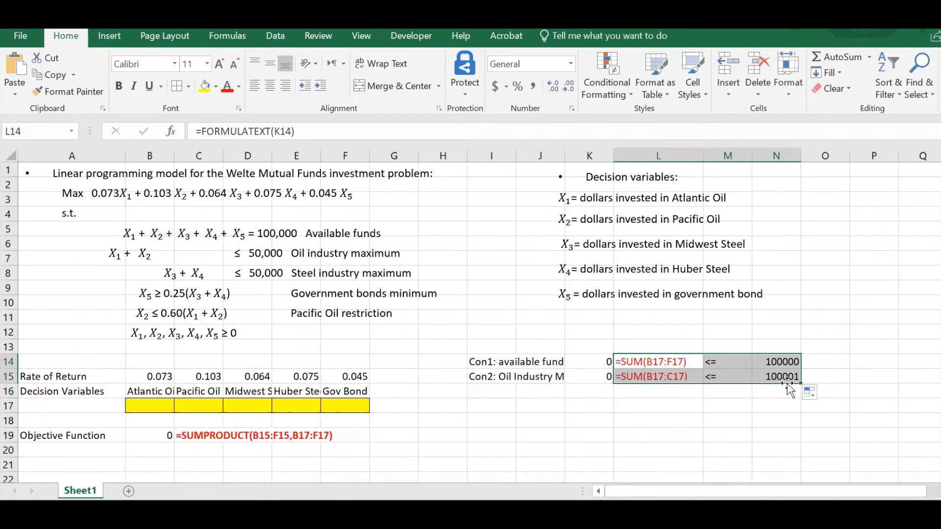
pyautogui.click(785, 381)
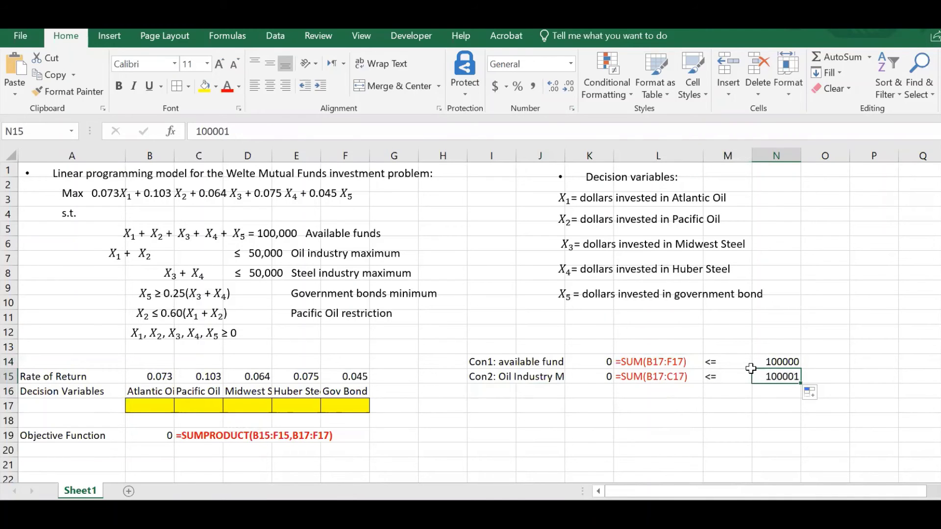
pyautogui.write('50000')
pyautogui.press('Return')
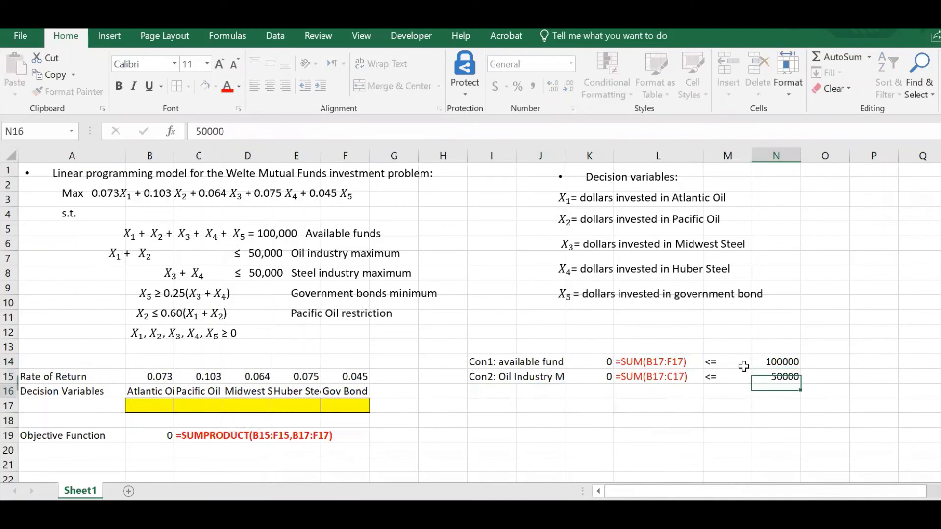
# Change the "Con" prefixes in the I14 and I15 constraint labels to "Cons1:" and "Cons2:".
pyautogui.click(486, 393)
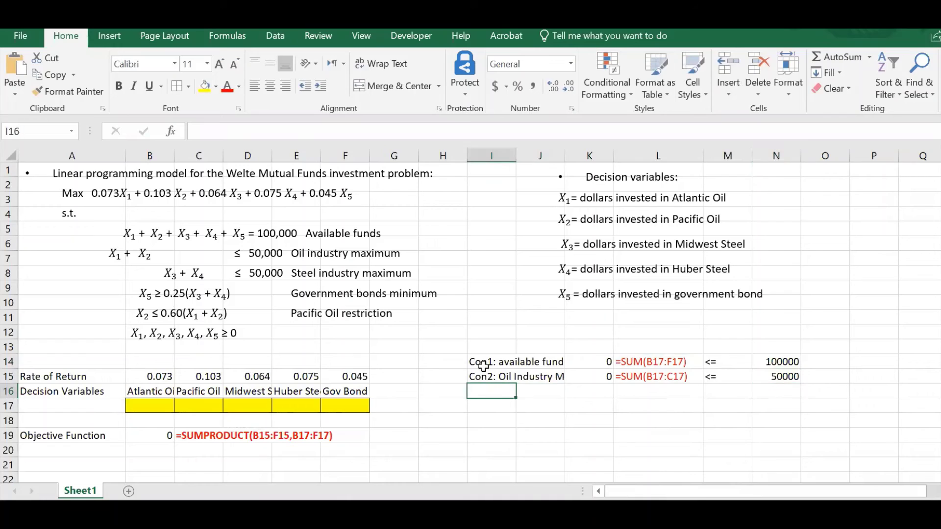
pyautogui.click(487, 361)
pyautogui.press('Down')
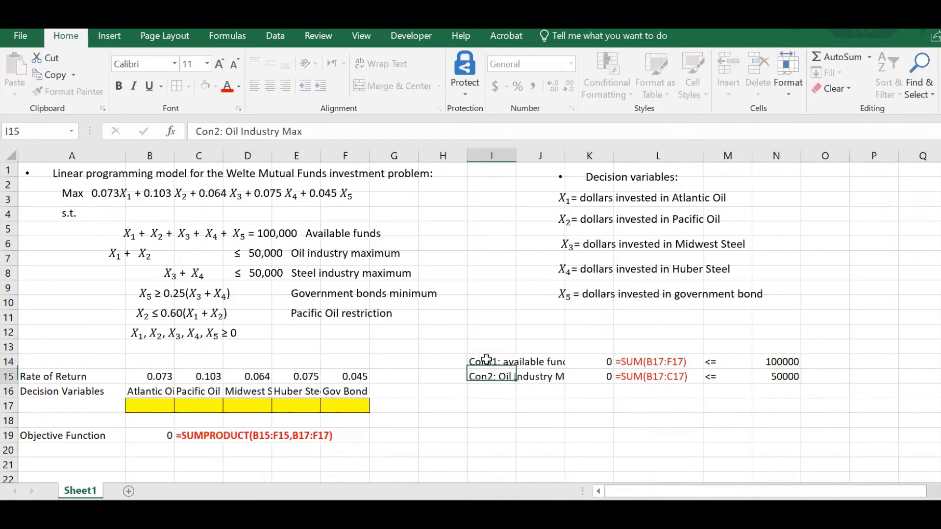
pyautogui.press('F2')
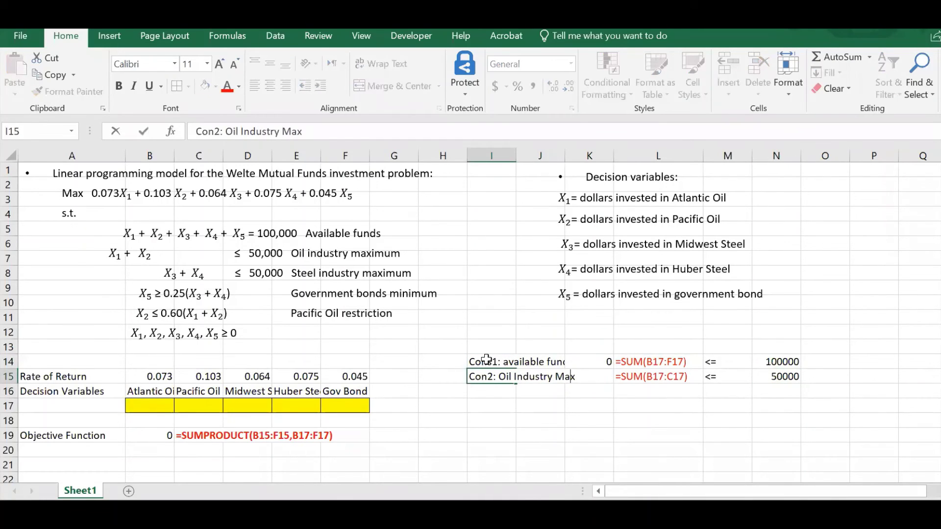
pyautogui.press('Left')
pyautogui.press('Left')
pyautogui.write('s')
pyautogui.press('Return')
# Enter the label "Cons3: Steel industry max" in I16 and widen column J so the constraint labels fit.
pyautogui.write('Con')
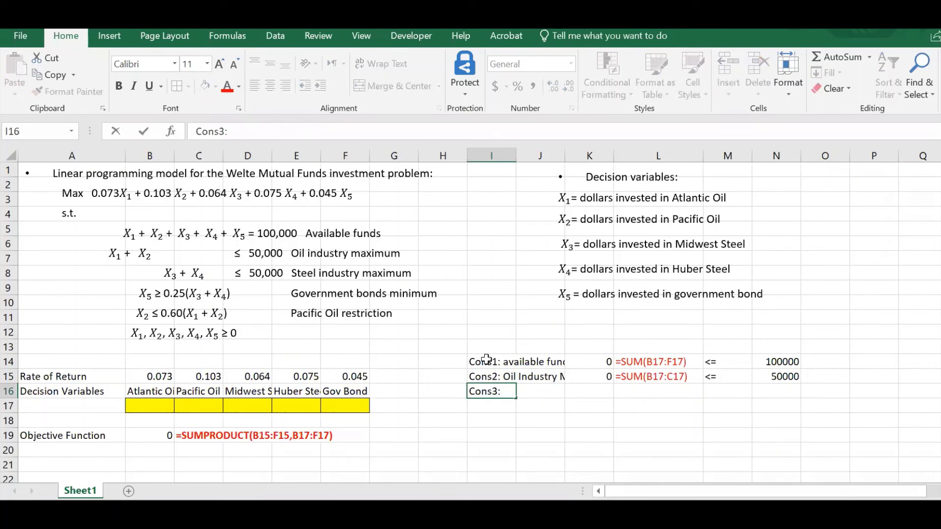
pyautogui.write('s3: Steel industry max')
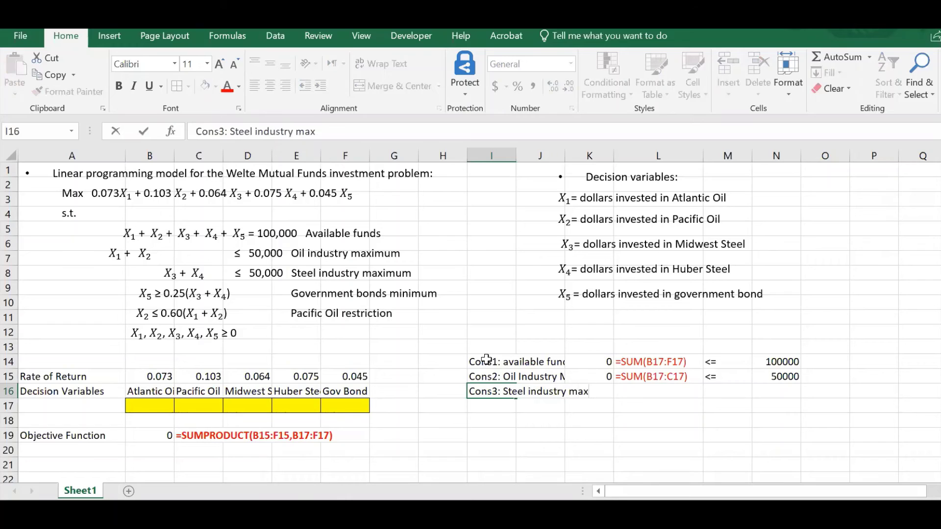
pyautogui.press('Return')
pyautogui.moveTo(565, 156); pyautogui.dragTo(593, 156)
# Enter the formula =SUM(D17:E17) in K16 to total the Midwest Steel and Huber Steel investments.
pyautogui.click(601, 393)
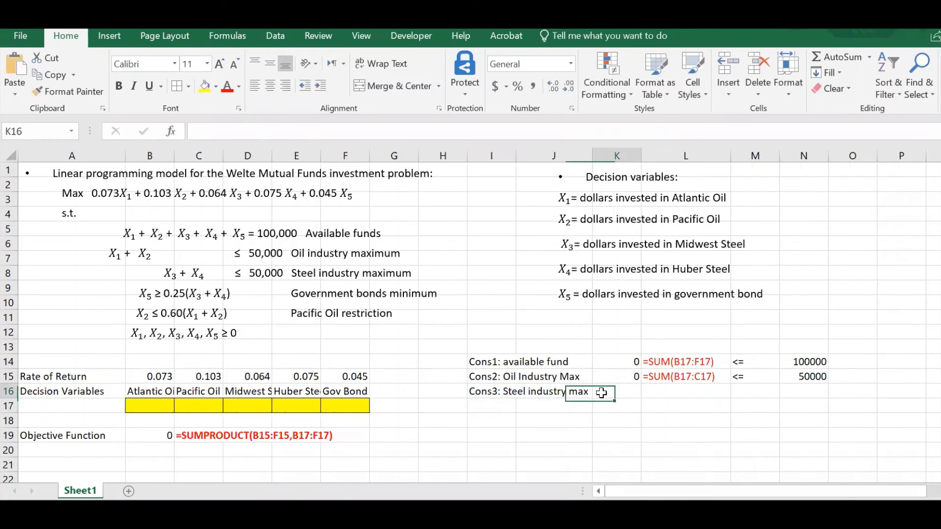
pyautogui.write('=')
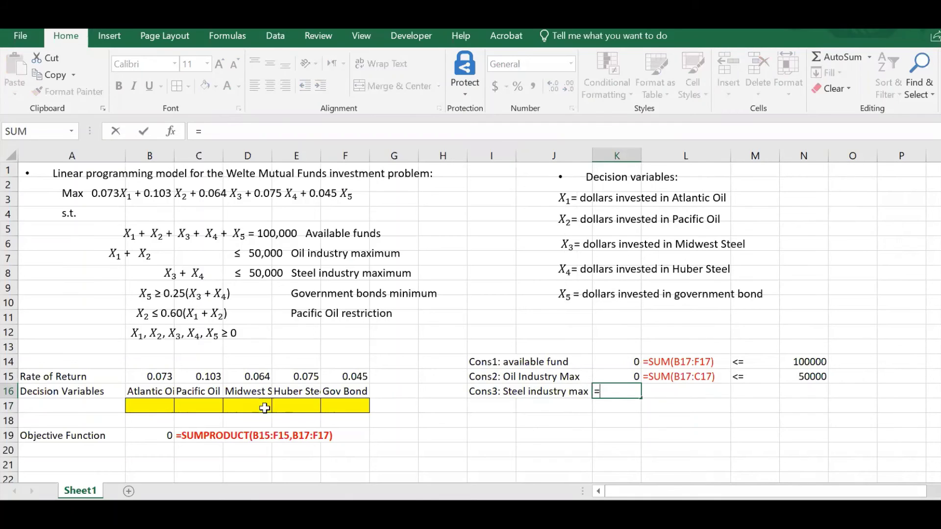
pyautogui.write('sum')
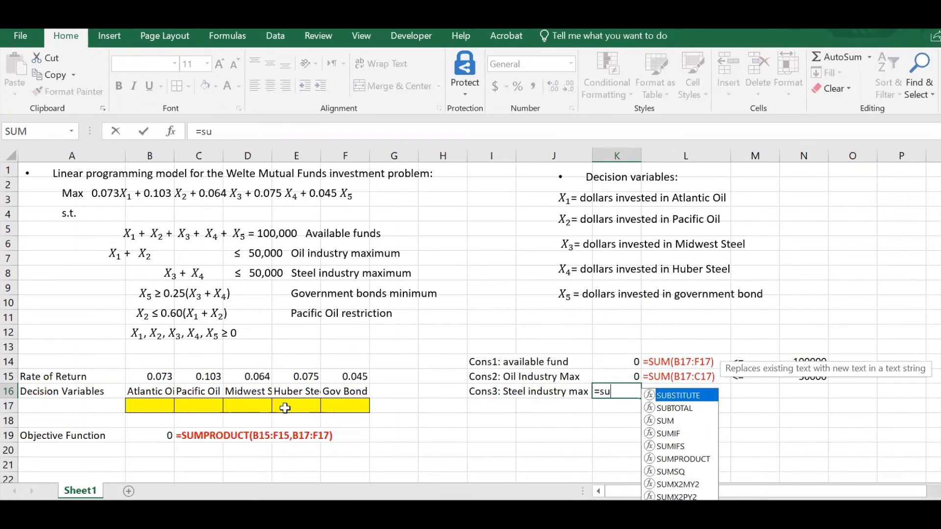
pyautogui.press('Tab')
pyautogui.click(285, 408)
pyautogui.moveTo(285, 408); pyautogui.dragTo(248, 409)
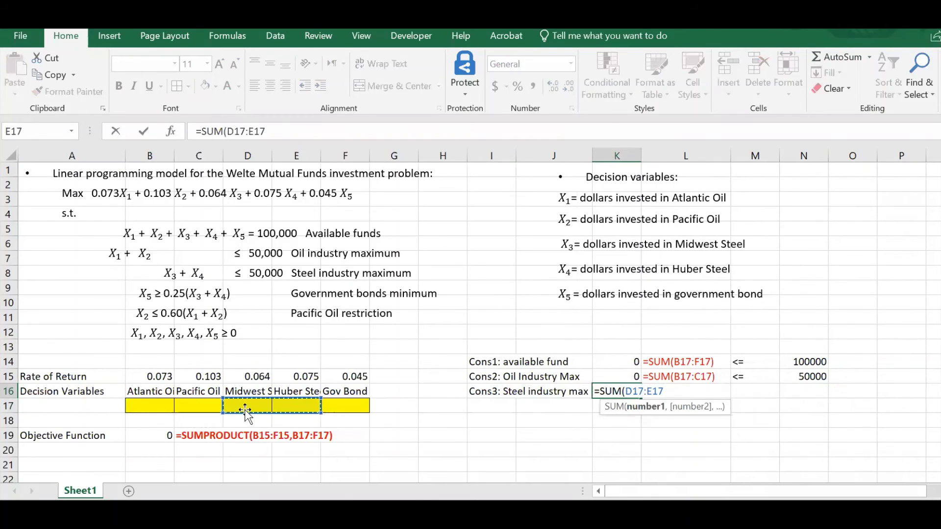
pyautogui.press('Return')
# Fill the formula text, "<=" sign and limit from L15:N15 down to row 16, and set N16 to 50000.
pyautogui.moveTo(691, 377); pyautogui.dragTo(827, 398)
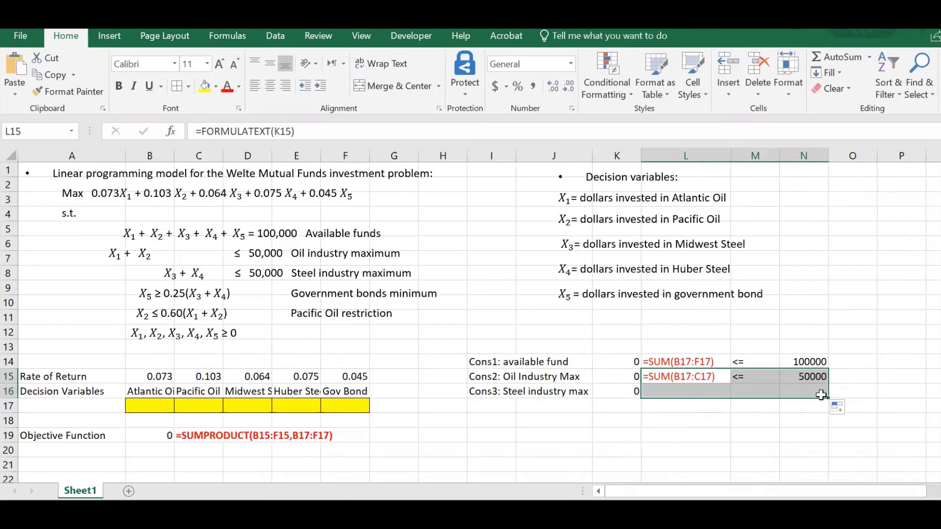
pyautogui.click(816, 393)
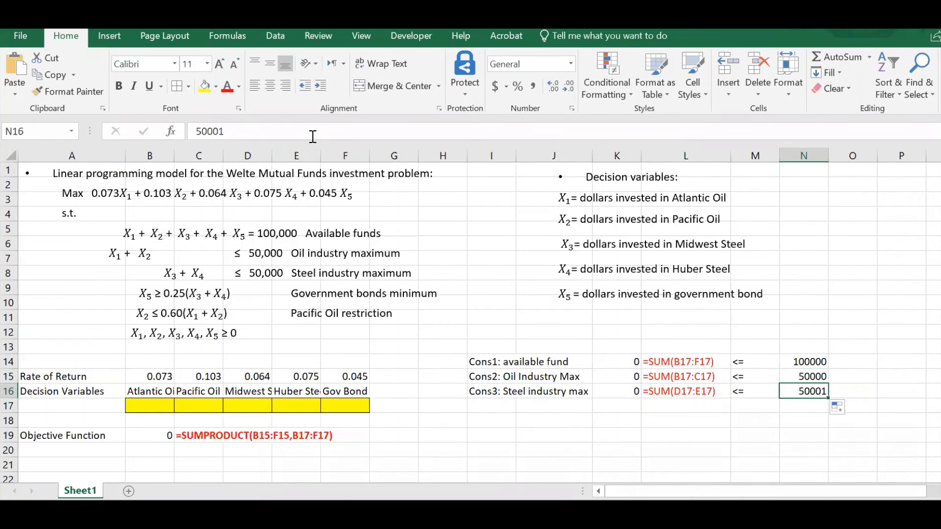
pyautogui.click(312, 137)
pyautogui.press('BackSpace')
pyautogui.write('0')
pyautogui.press('Return')
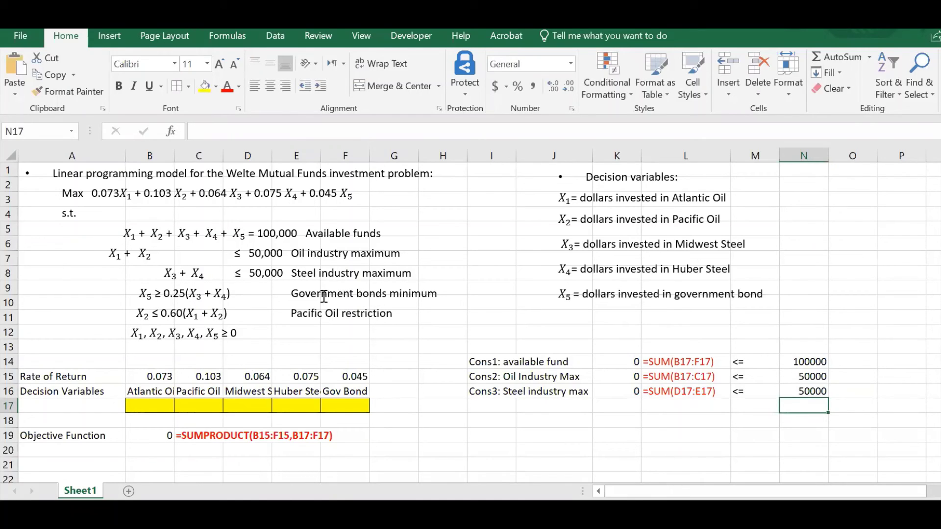
# Enter the label "Cons4: GB minimum" in cell I17 for the fourth constraint.
pyautogui.click(503, 407)
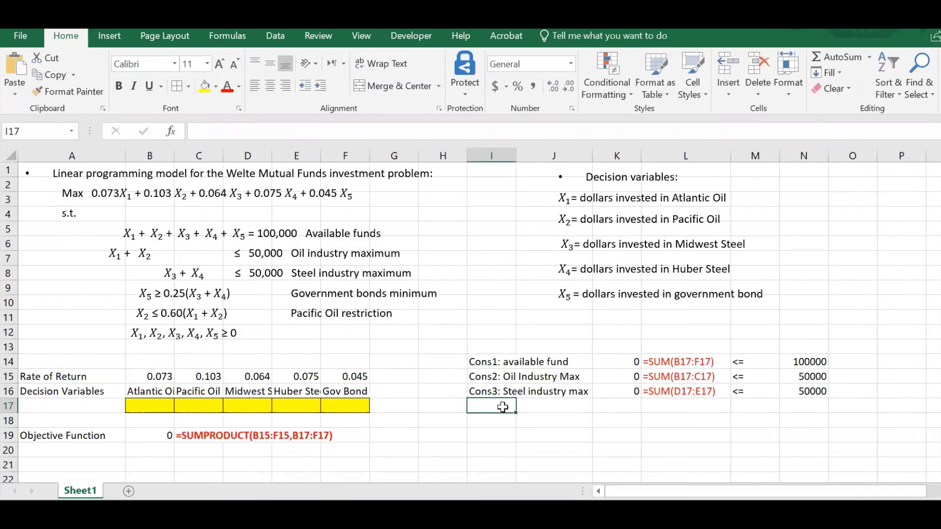
pyautogui.write('Cons')
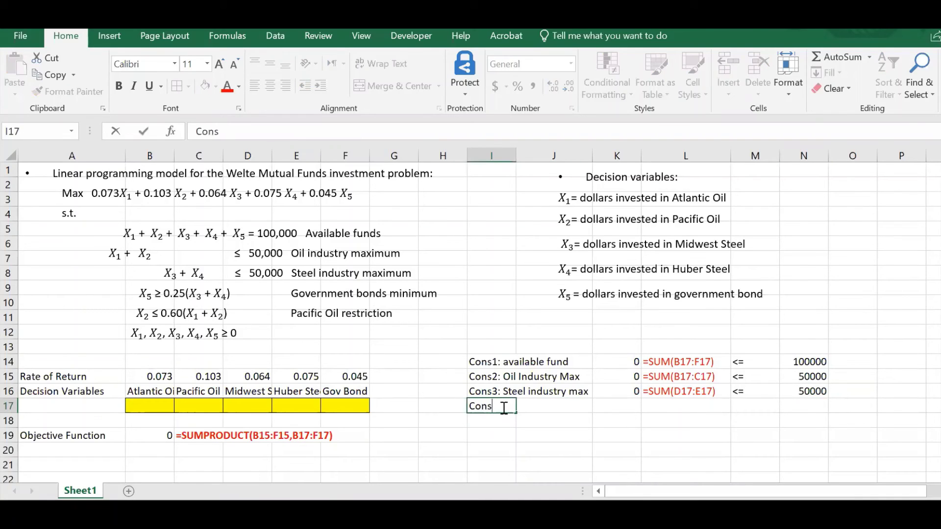
pyautogui.write('4: GB min')
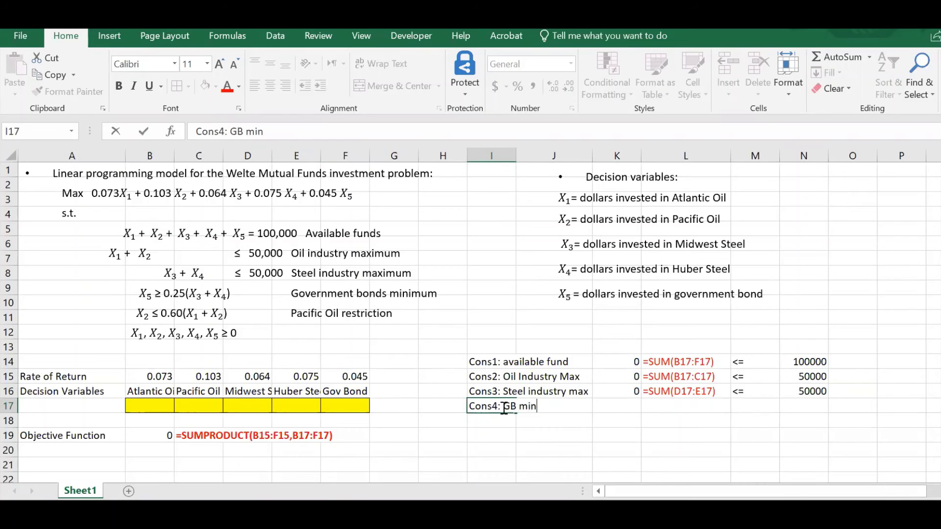
pyautogui.press('Tab')
# Enter the formula =F17 in K17 to reference the government bond investment.
pyautogui.press('Tab')
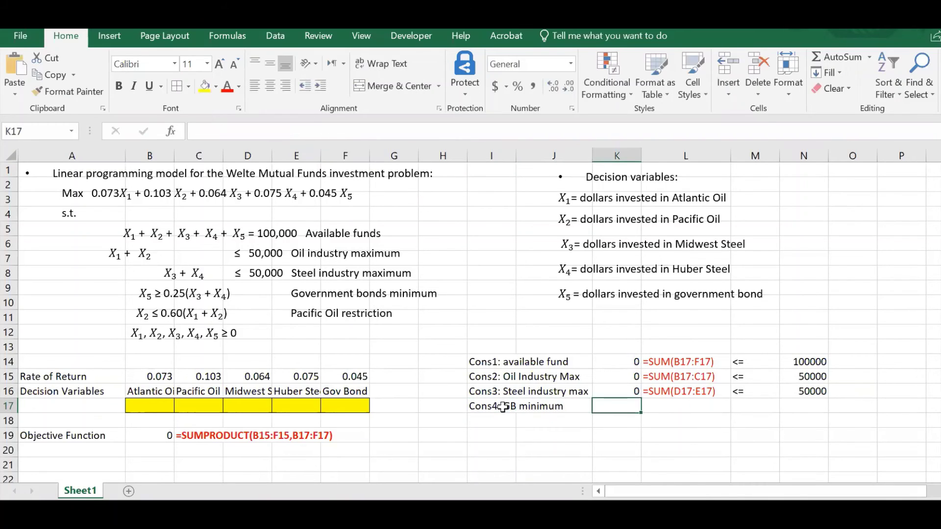
pyautogui.write('=')
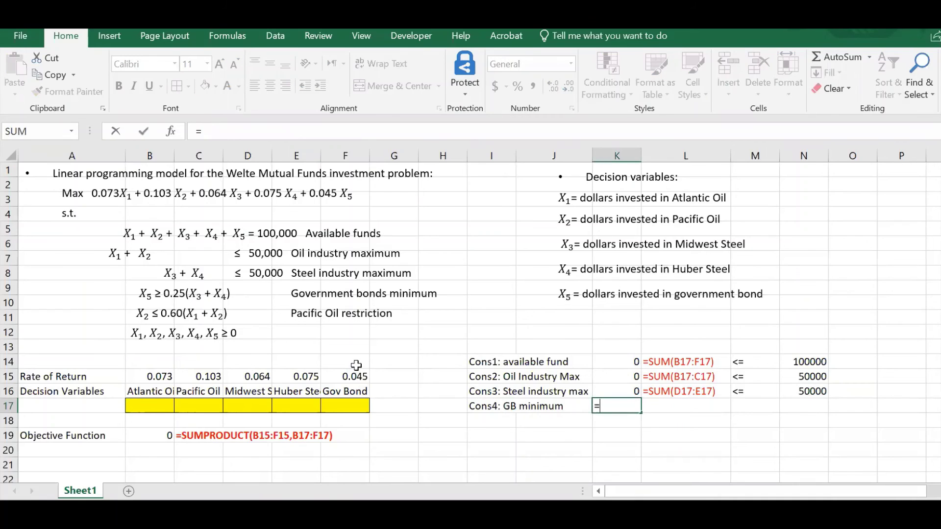
pyautogui.click(343, 405)
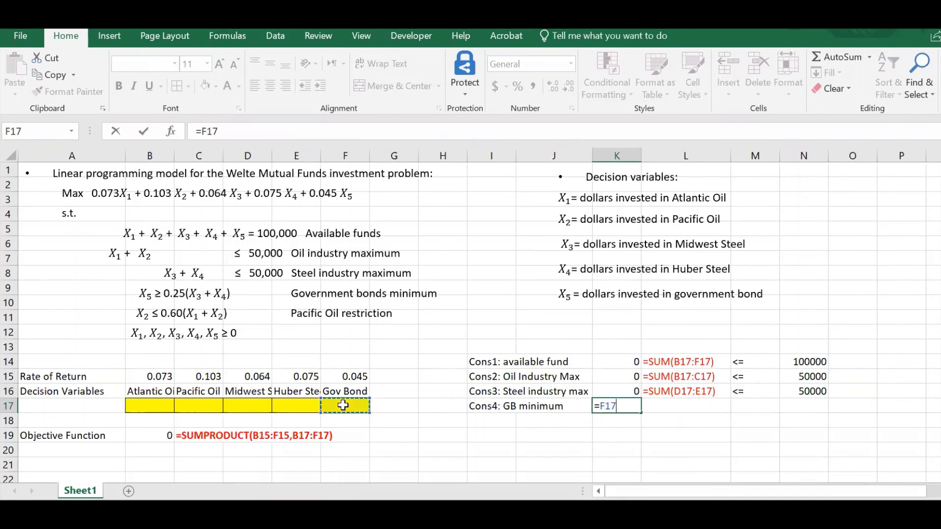
pyautogui.press('Return')
# Enter the ">=" sign in M17 for the government bonds minimum constraint.
pyautogui.press('Right')
pyautogui.press('Right')
pyautogui.press('Up')
pyautogui.press('Right')
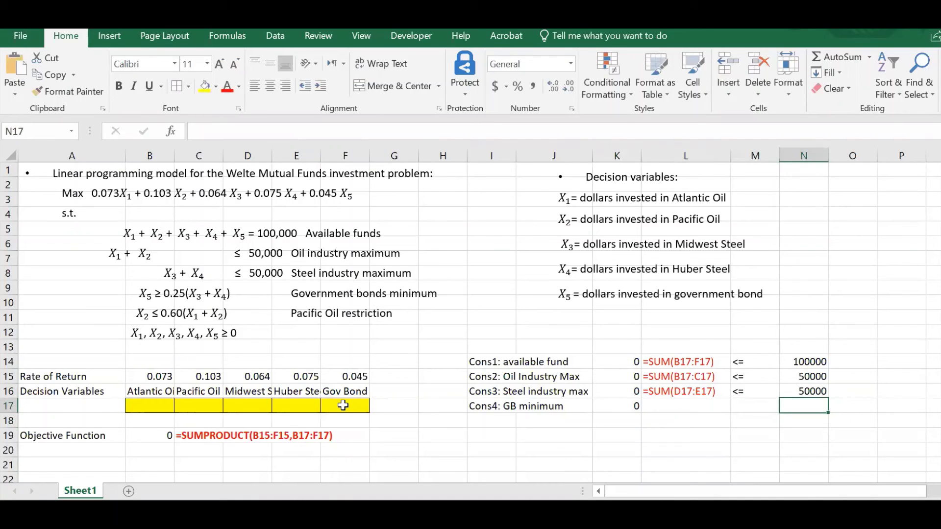
pyautogui.press('Left')
pyautogui.write('>')
pyautogui.press('Right')
# Enter the formula =.25*SUM(D17:E17) in N17 as the minimum government bond amount based on the steel investments.
pyautogui.write('.')
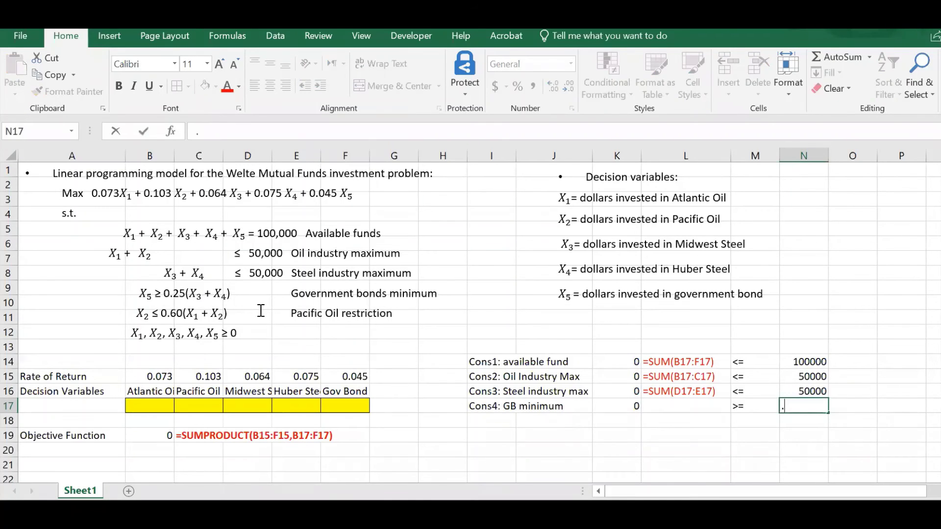
pyautogui.write('25')
pyautogui.press('BackSpace')
pyautogui.press('BackSpace')
pyautogui.press('BackSpace')
pyautogui.write('=.25*')
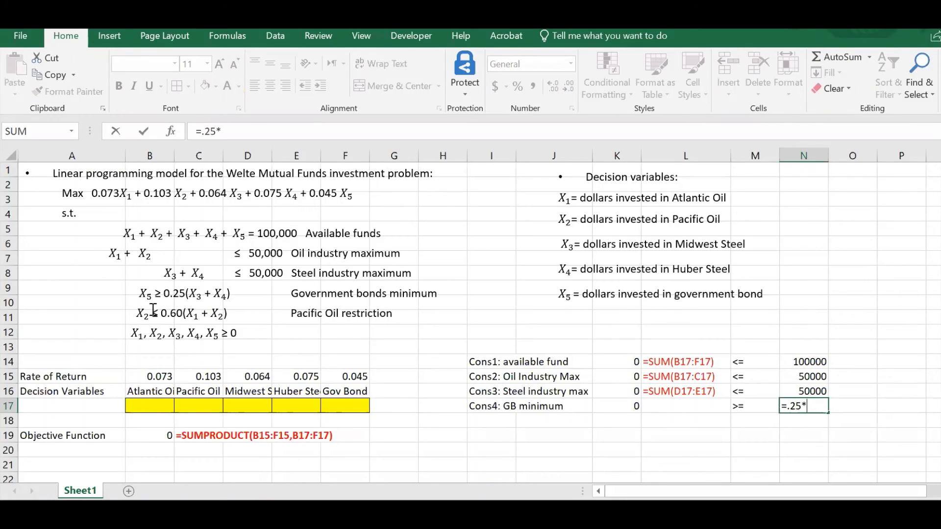
pyautogui.click(185, 407)
pyautogui.press('BackSpace')
pyautogui.press('BackSpace')
pyautogui.press('BackSpace')
pyautogui.write('SUM(')
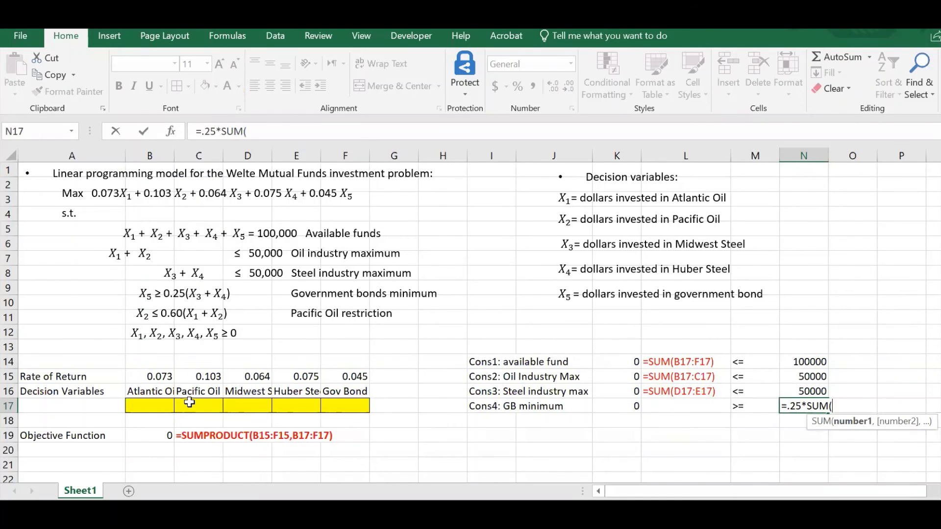
pyautogui.moveTo(187, 407); pyautogui.dragTo(236, 411)
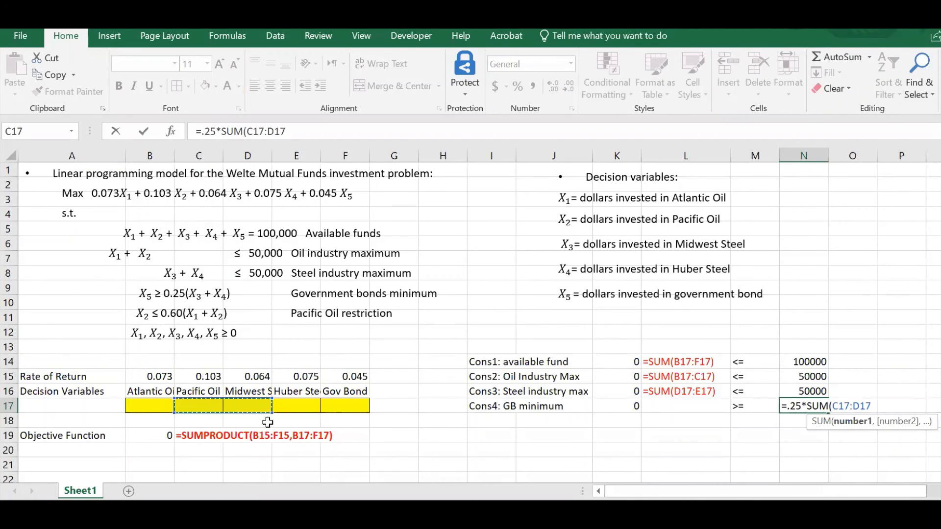
pyautogui.click(257, 404)
pyautogui.moveTo(257, 403); pyautogui.dragTo(295, 413)
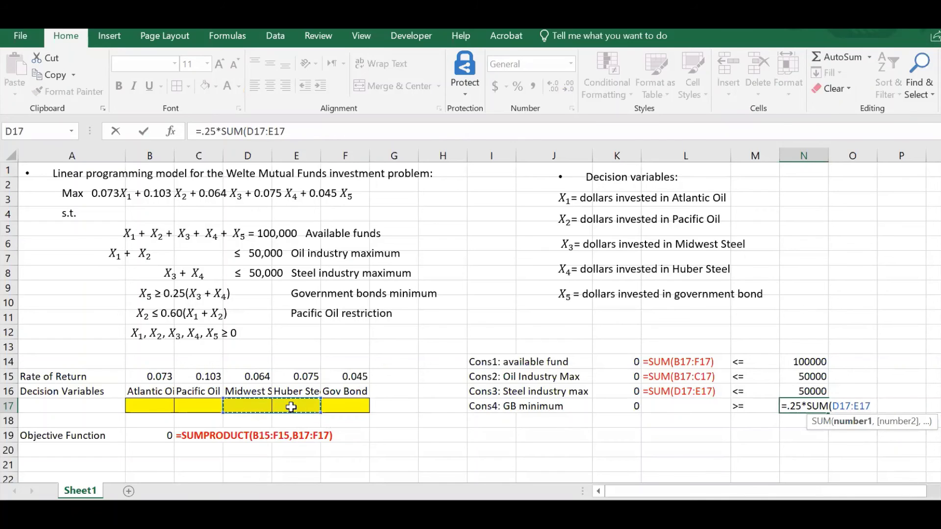
pyautogui.press('Return')
pyautogui.press('Return')
pyautogui.press('Up')
pyautogui.press('Right')
pyautogui.write('=for')
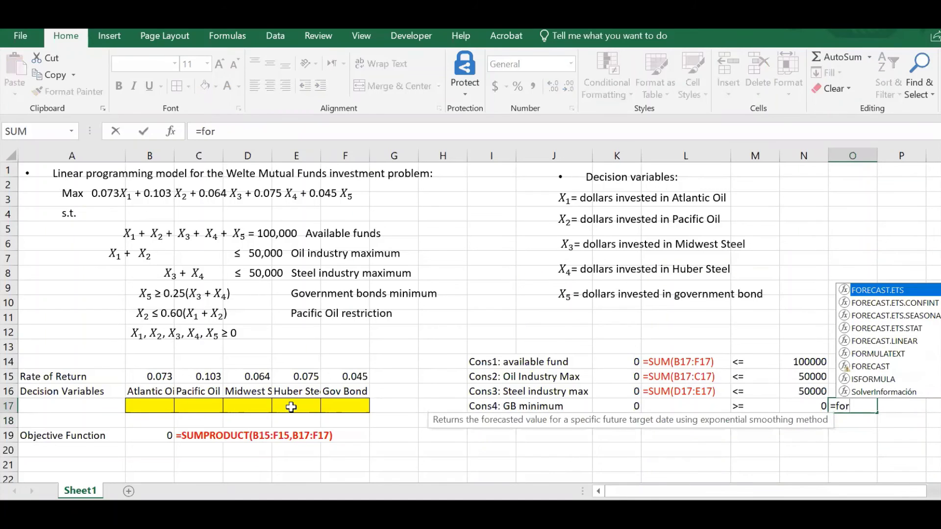
pyautogui.press('Escape')
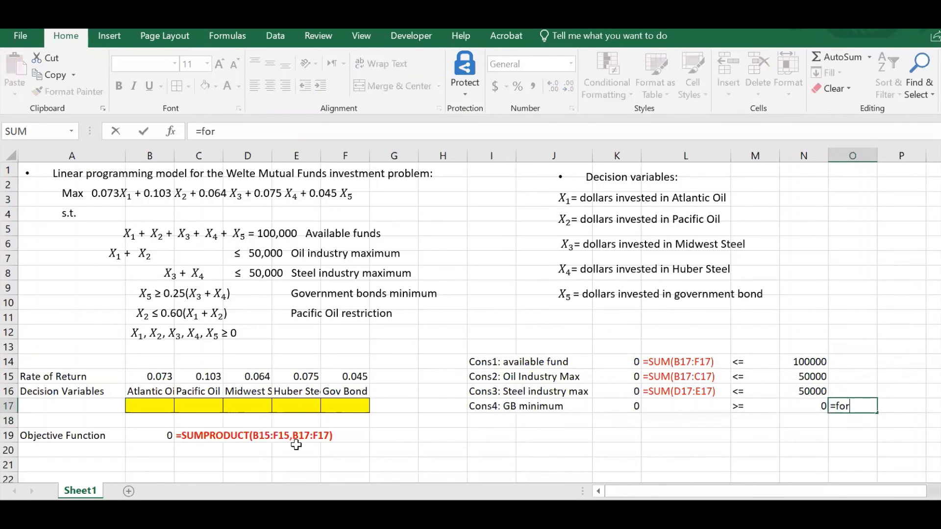
pyautogui.press('Escape')
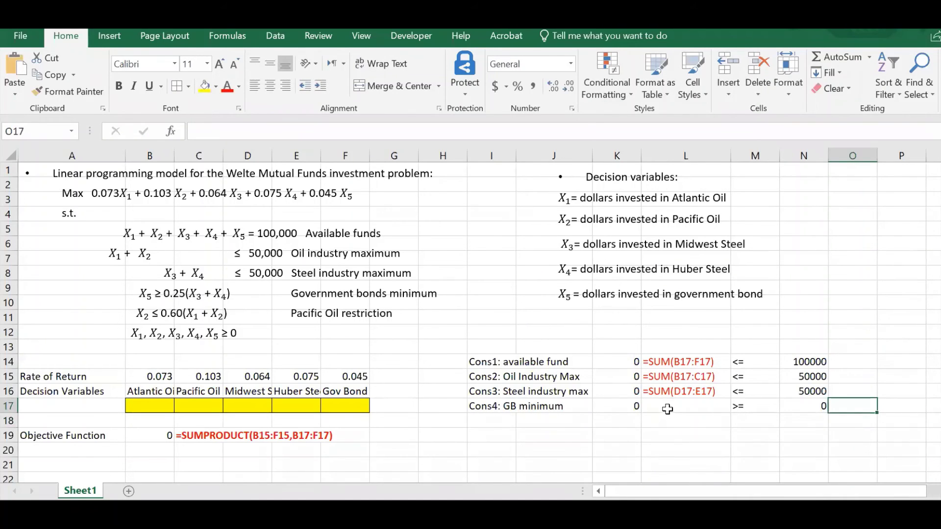
# Copy the FORMULATEXT formula from L16 into L17 and O17 to display the formulas in K17 and N17.
pyautogui.click(674, 392)
pyautogui.hotkey('ctrl', 'c')
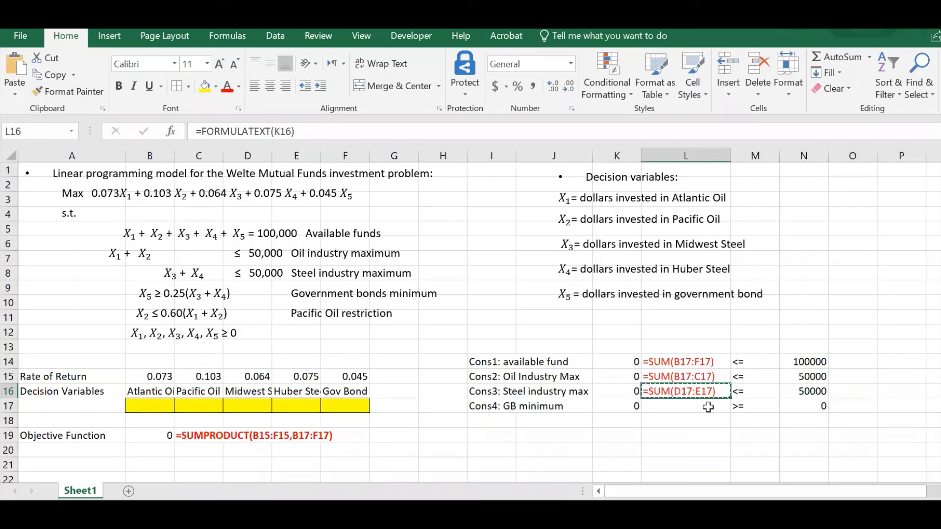
pyautogui.click(710, 406)
pyautogui.hotkey('ctrl', 'v')
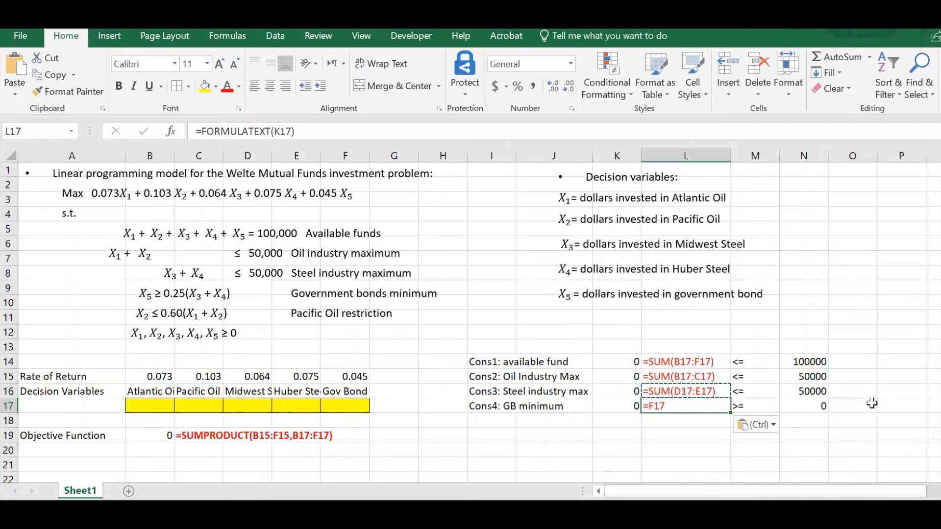
pyautogui.click(851, 406)
pyautogui.hotkey('ctrl', 'v')
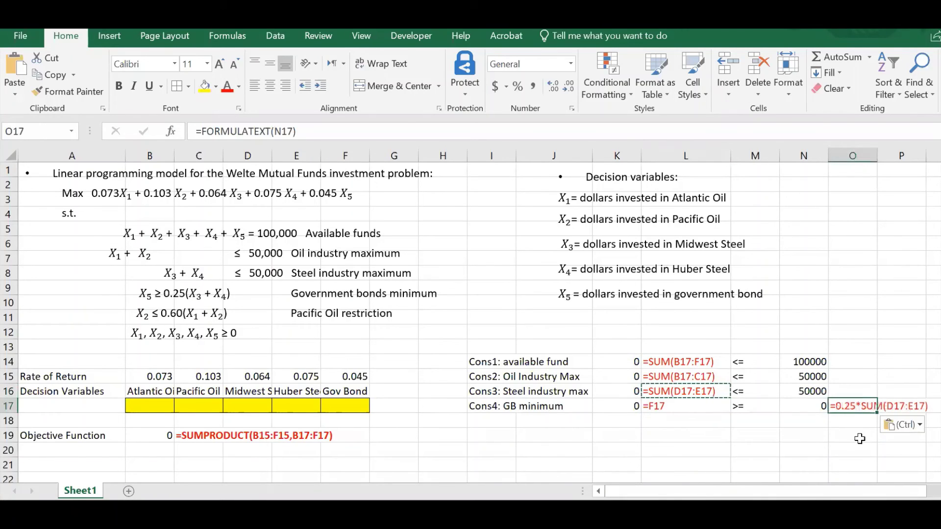
pyautogui.click(802, 436)
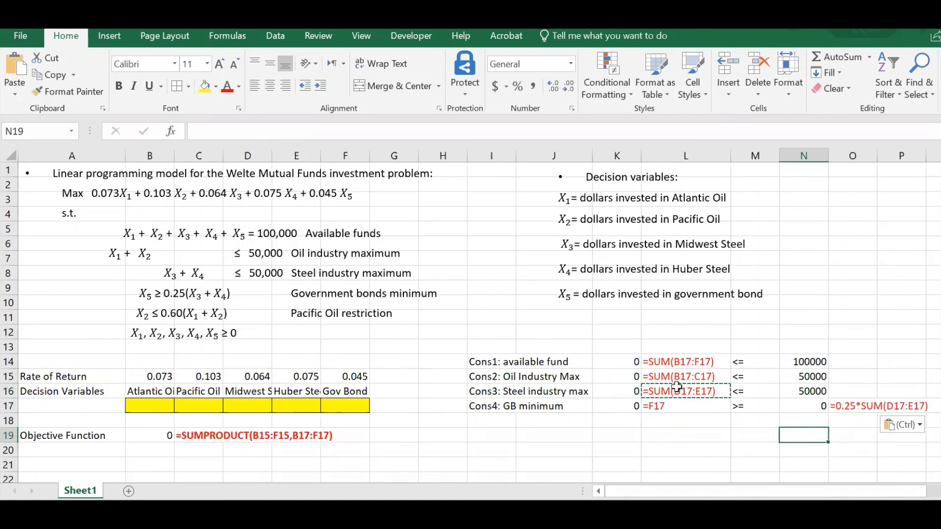
# Enter the label "Cons5: Pacific oil res" in I18 for the fifth constraint.
pyautogui.click(495, 417)
pyautogui.write('Cons5:')
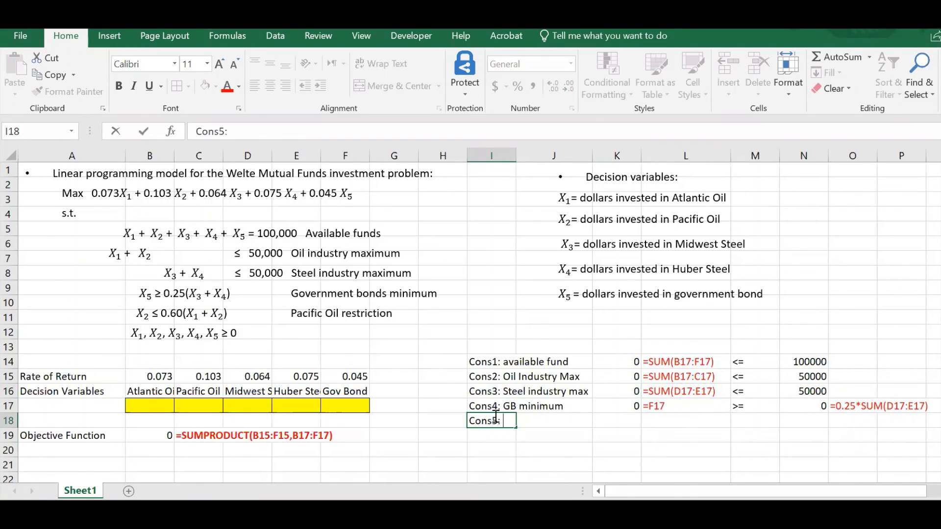
pyautogui.write(' Pacific oil res')
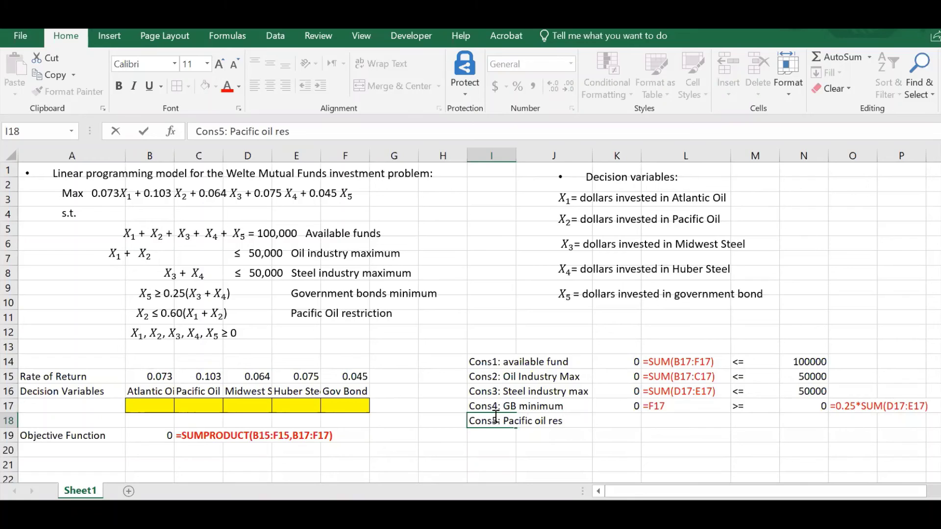
# Enter the formula =C17 in K18 to reference the Pacific Oil investment.
pyautogui.press('Tab')
pyautogui.press('Tab')
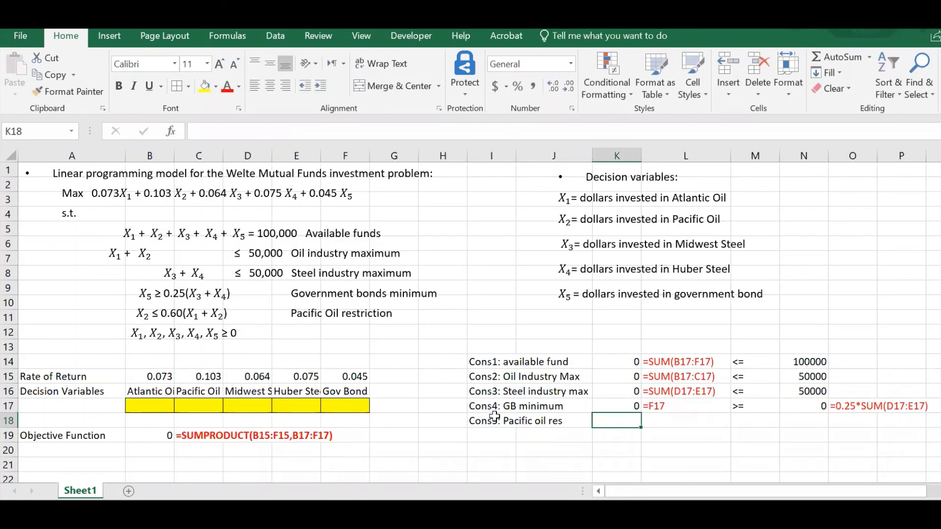
pyautogui.write('=')
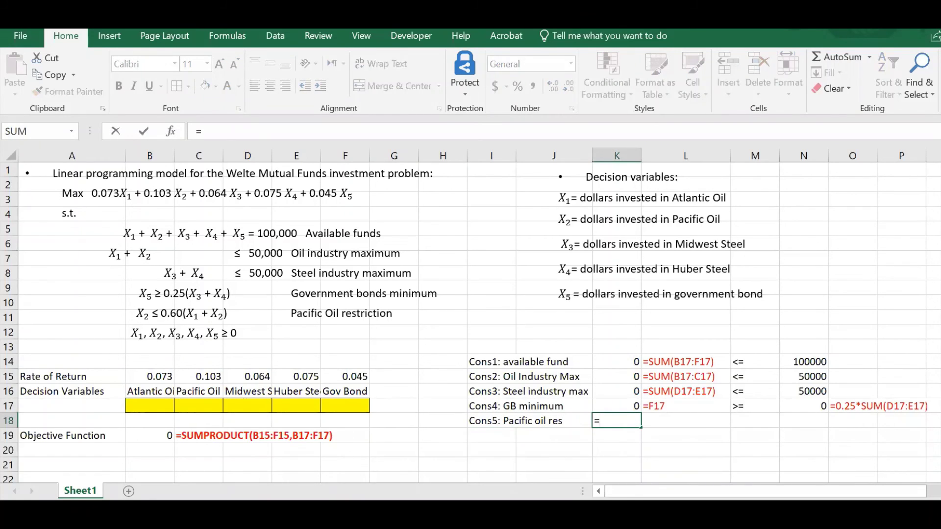
pyautogui.click(200, 406)
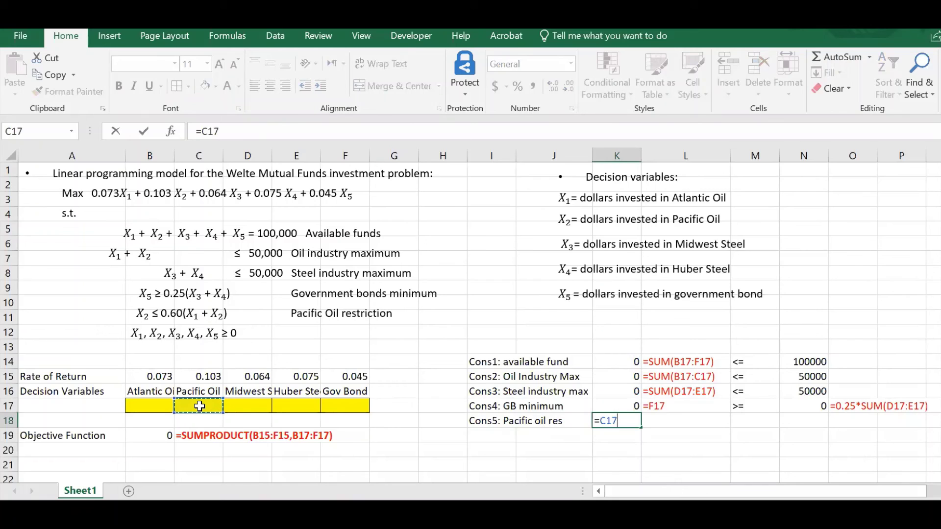
pyautogui.press('Right')
pyautogui.press('Left')
pyautogui.press('Return')
# Fill the FORMULATEXT formula from L17 down into L18 and enter the "<=" sign in M18.
pyautogui.click(681, 406)
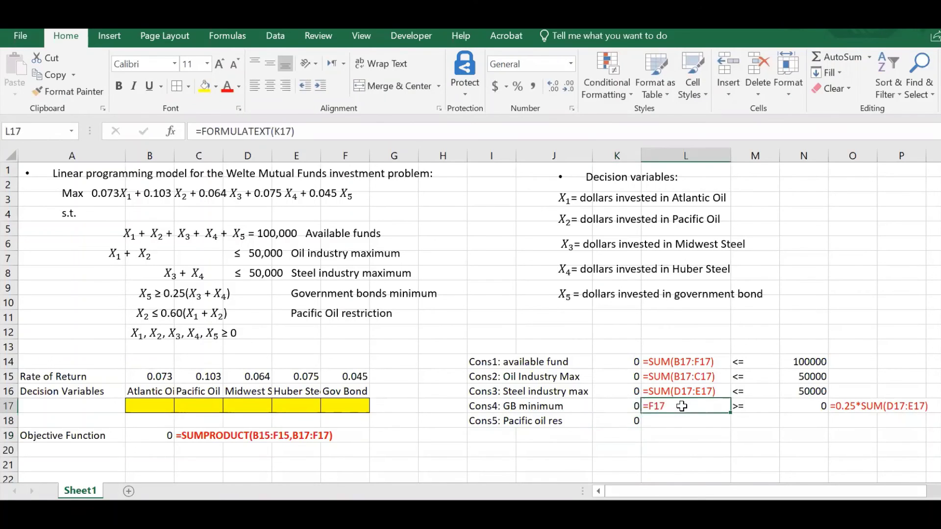
pyautogui.moveTo(733, 420); pyautogui.dragTo(732, 427)
pyautogui.click(758, 420)
pyautogui.write('<=')
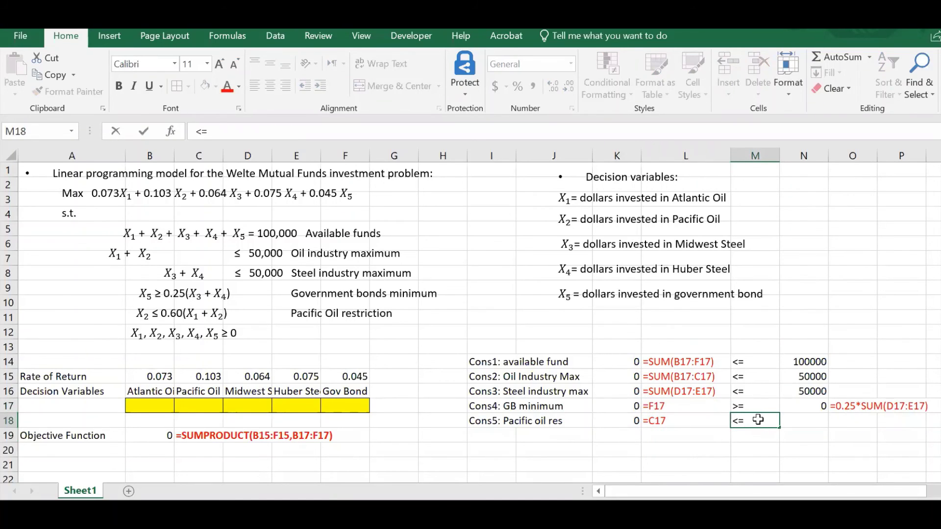
# Enter the formula =.6*SUM(B17:C17) in N18 as the Pacific Oil limit based on the oil investments.
pyautogui.press('Tab')
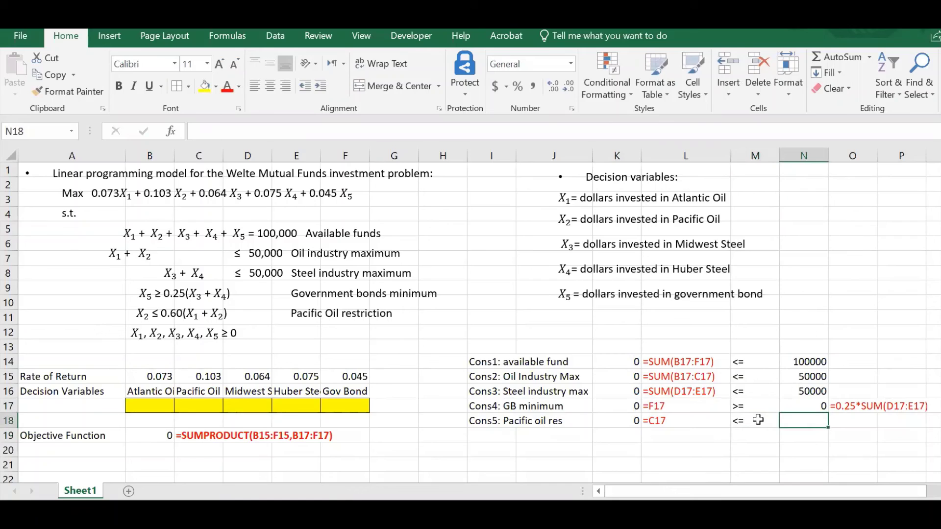
pyautogui.write('.6')
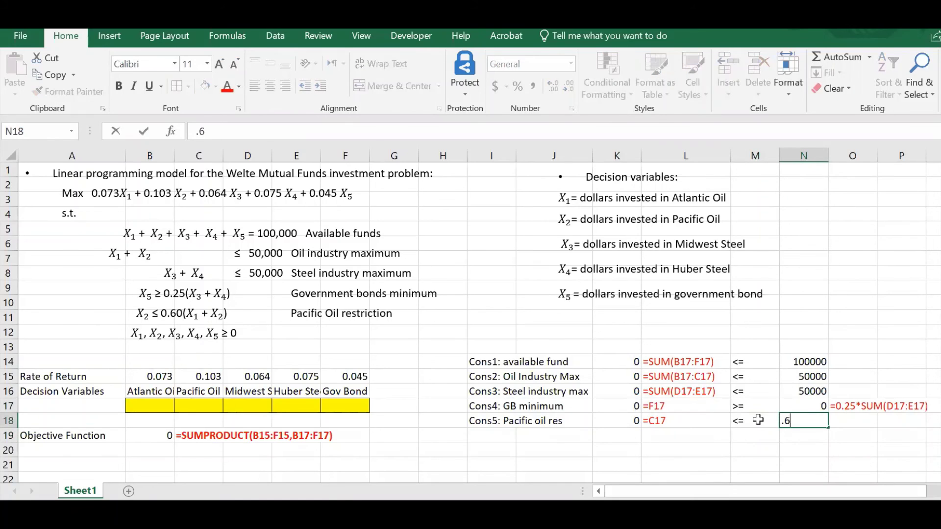
pyautogui.write('=.')
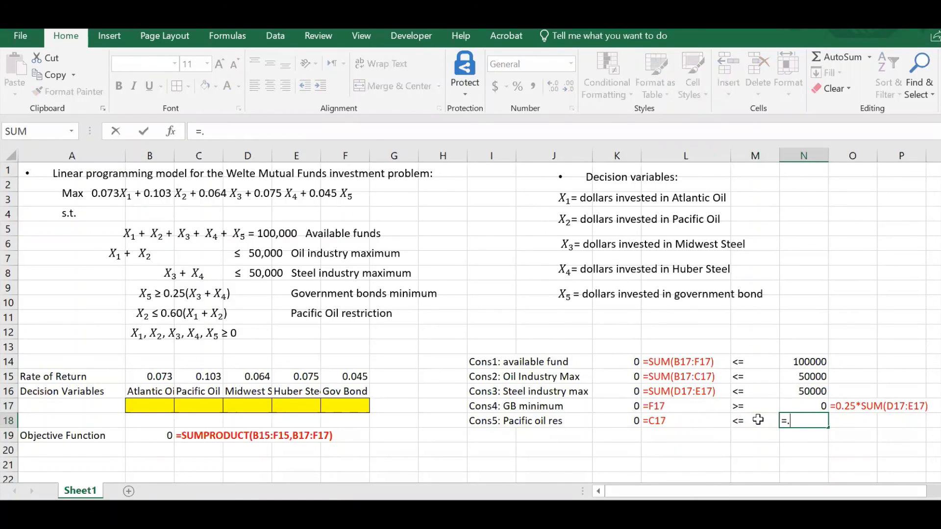
pyautogui.write('6*SUM(')
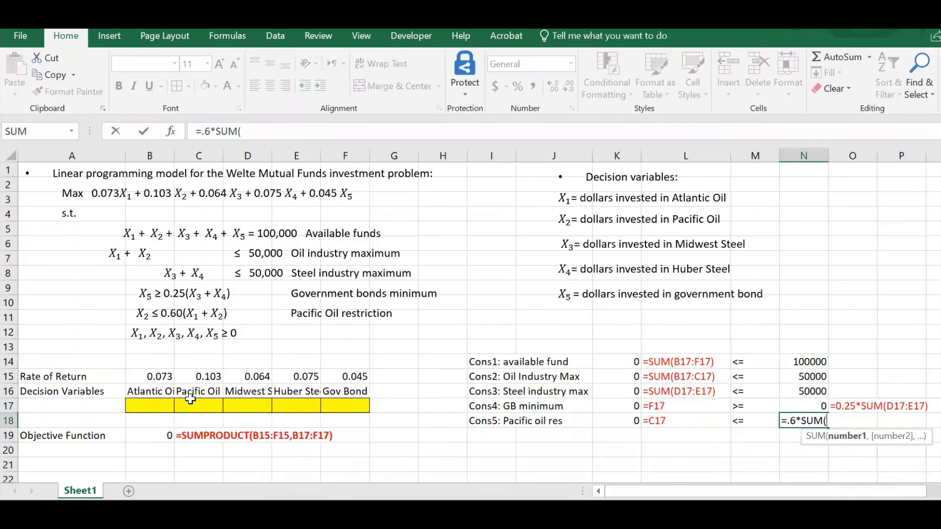
pyautogui.moveTo(191, 405); pyautogui.dragTo(155, 405)
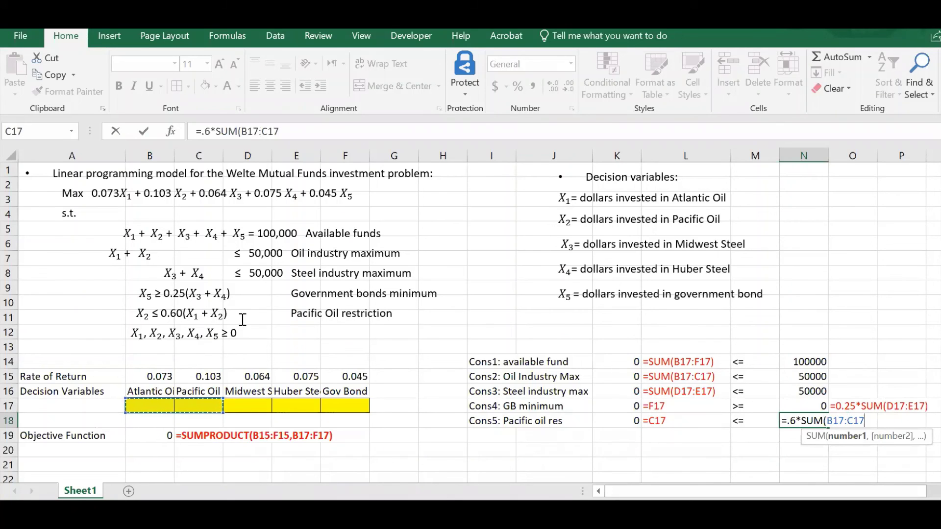
pyautogui.press('Return')
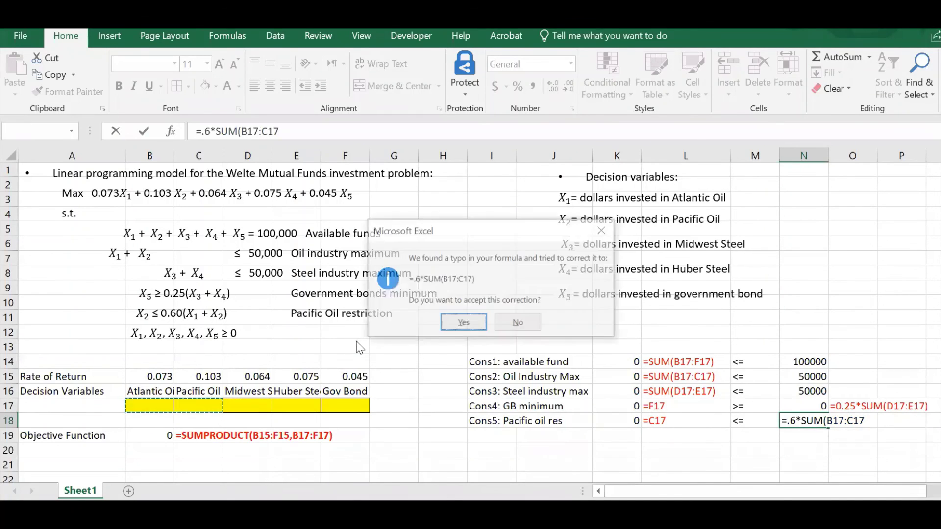
pyautogui.press('Return')
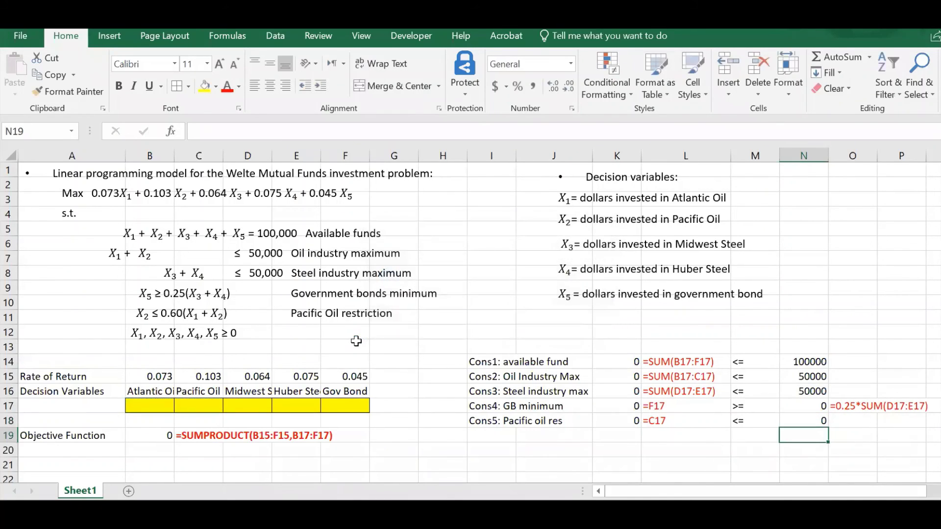
# Fill the FORMULATEXT formula from O17 down into O18 to display the formula in N18.
pyautogui.click(868, 407)
pyautogui.moveTo(876, 417); pyautogui.dragTo(875, 431)
pyautogui.click(705, 444)
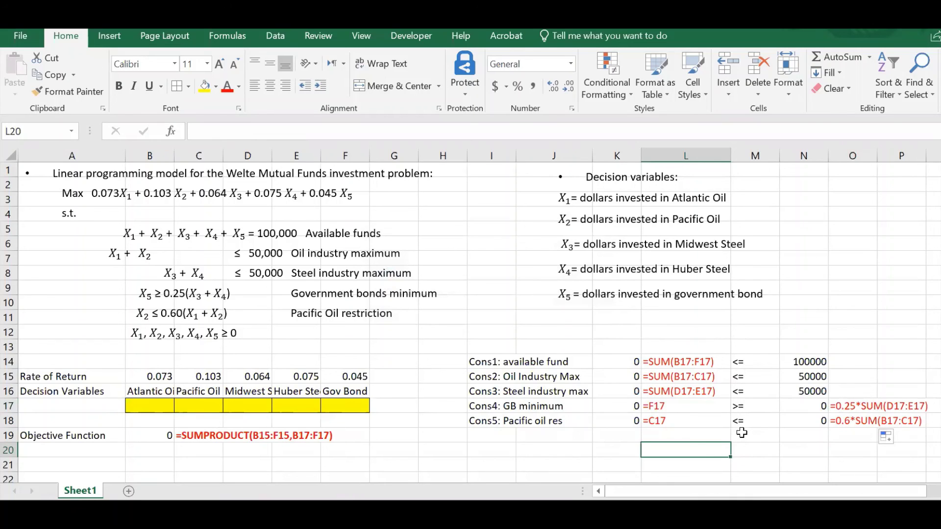
# Open Solver and set the objective to cell B19, keeping it as a maximization.
pyautogui.click(267, 34)
pyautogui.hotkey('ctrl', 'c')
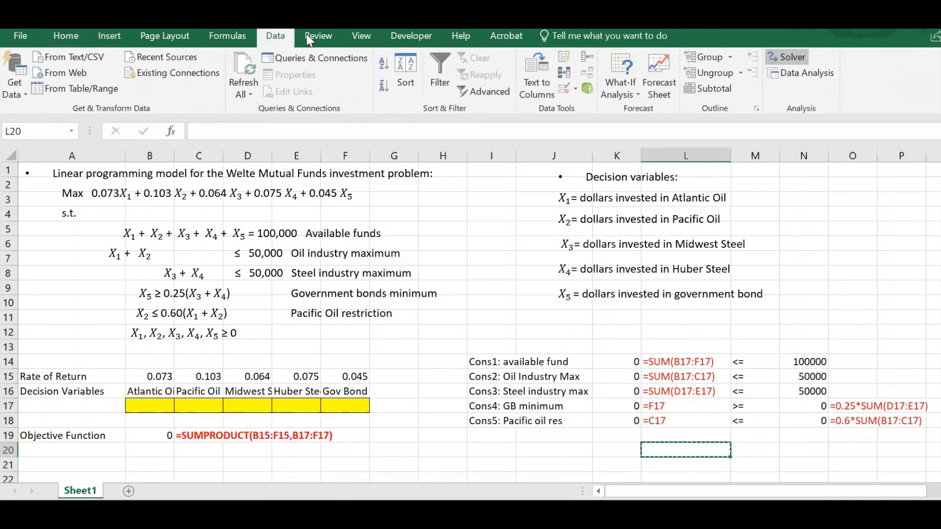
pyautogui.click(787, 57)
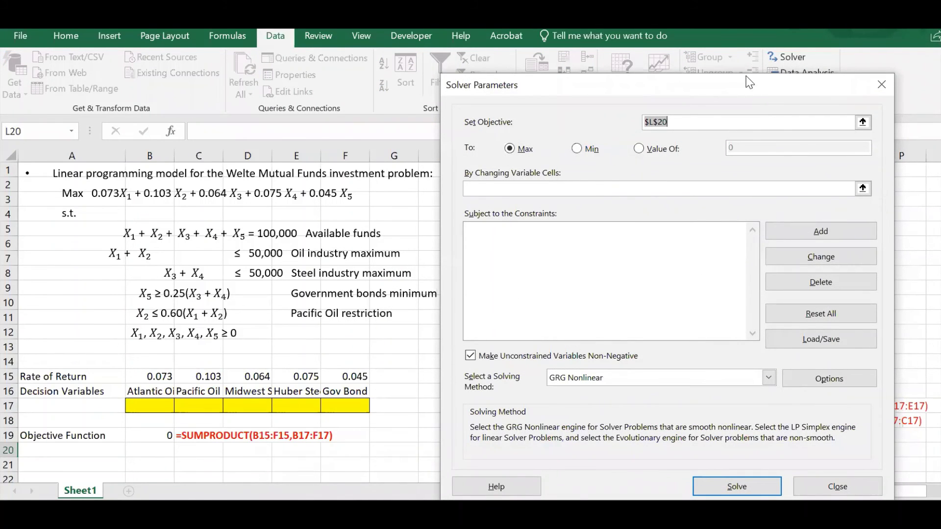
pyautogui.moveTo(649, 84); pyautogui.dragTo(576, 29)
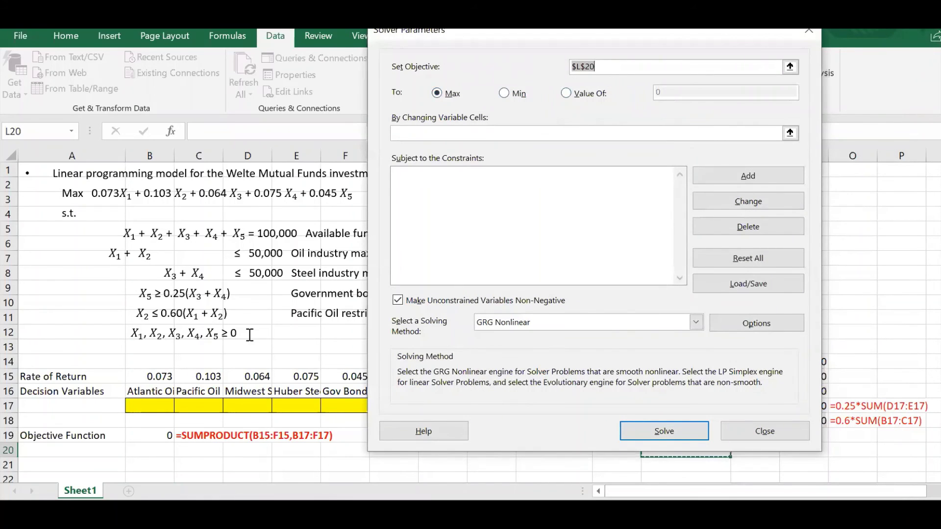
pyautogui.click(136, 437)
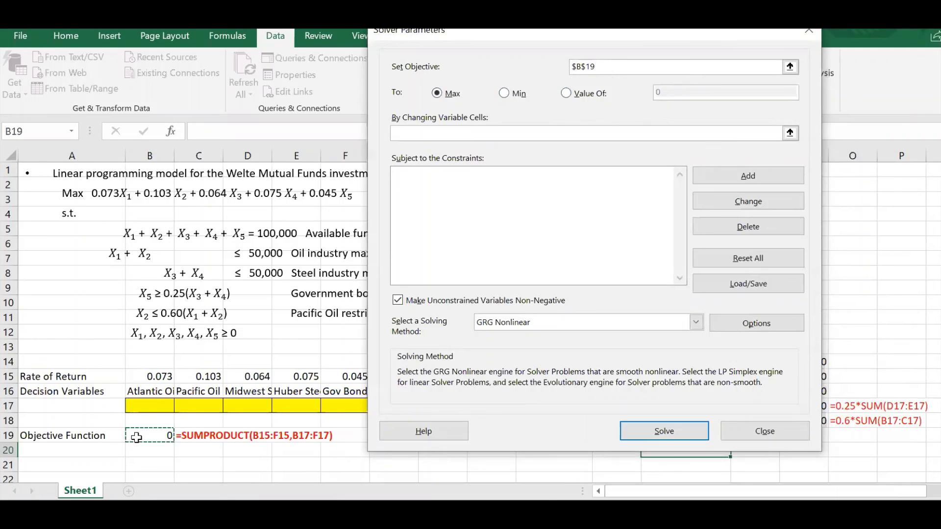
# Set Solver's changing variable cells to the decision variable range B17:F17.
pyautogui.click(431, 133)
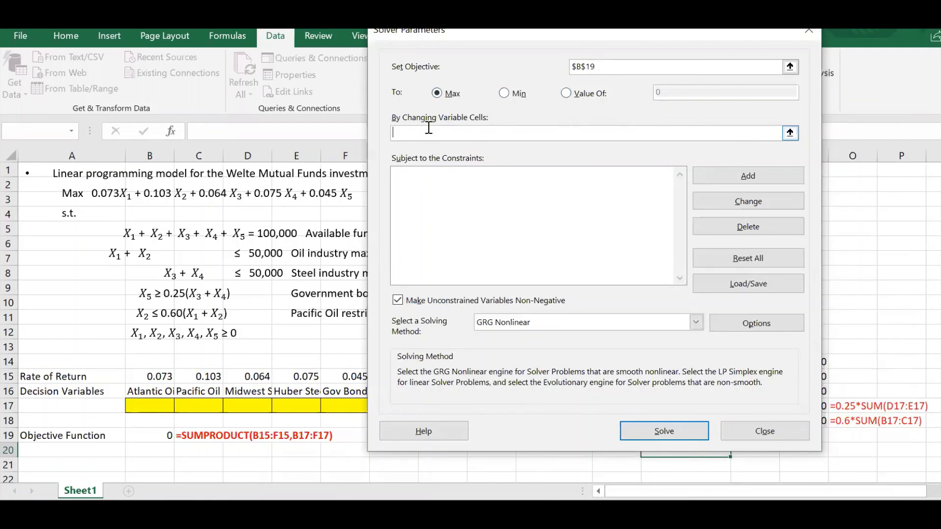
pyautogui.click(159, 406)
pyautogui.keyDown('shift'); pyautogui.click(334, 409); pyautogui.keyUp('shift')
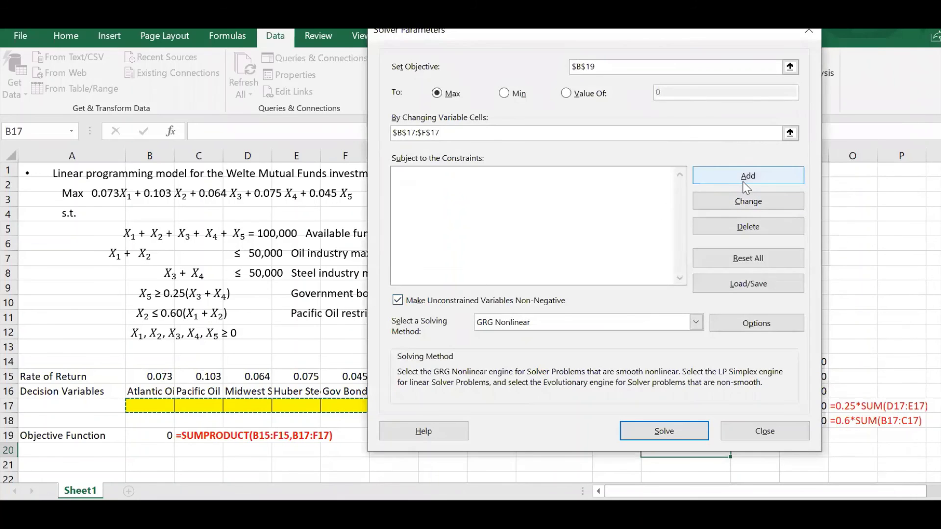
# Add a Solver constraint K14:K16 <= N14:N16 for the available funds, oil and steel limits.
pyautogui.click(745, 181)
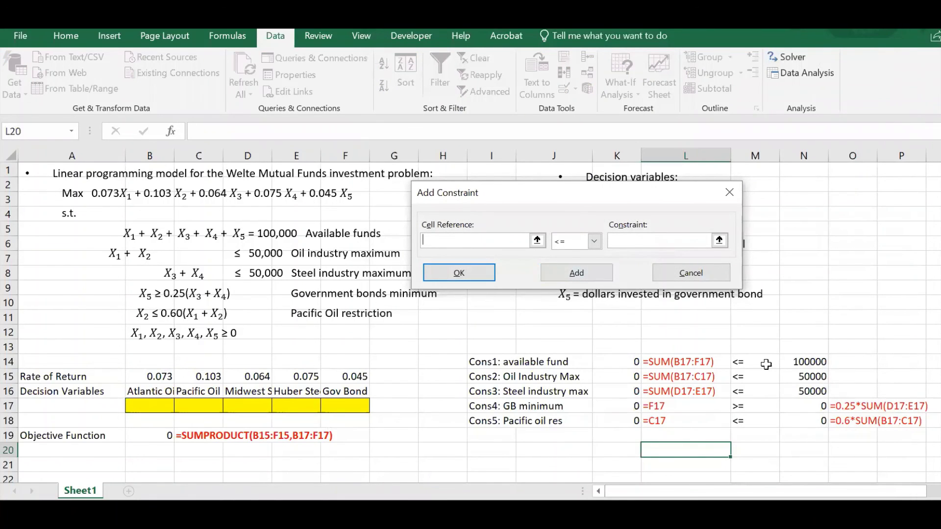
pyautogui.click(627, 362)
pyautogui.moveTo(627, 367); pyautogui.dragTo(627, 392)
pyautogui.click(652, 241)
pyautogui.click(807, 362)
pyautogui.moveTo(806, 362); pyautogui.dragTo(801, 390)
pyautogui.click(577, 275)
# Add the government bonds minimum constraint K17 >= N17 to Solver.
pyautogui.click(607, 406)
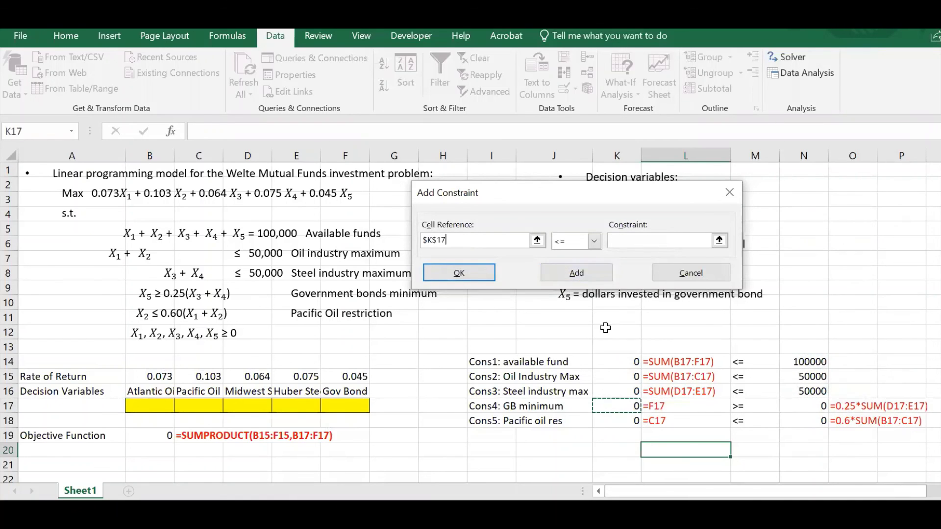
pyautogui.click(595, 244)
pyautogui.click(568, 264)
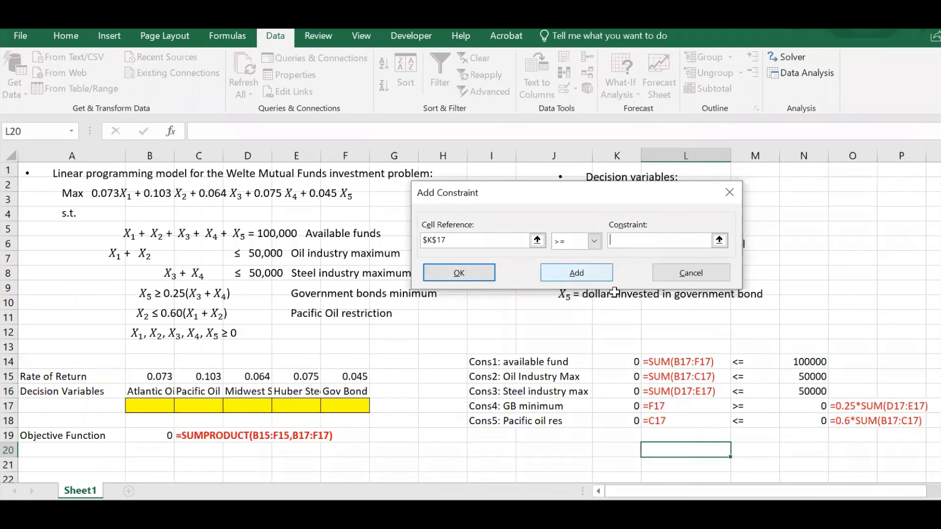
pyautogui.click(813, 406)
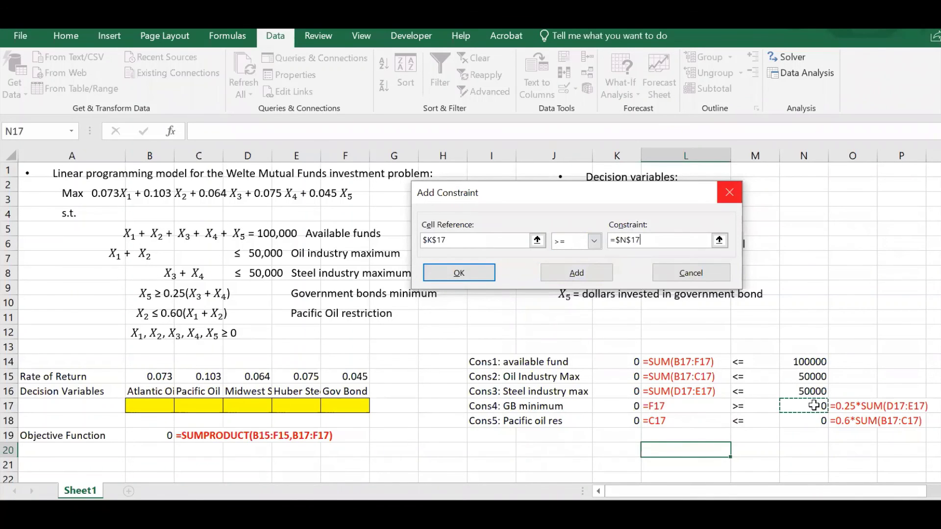
pyautogui.click(561, 273)
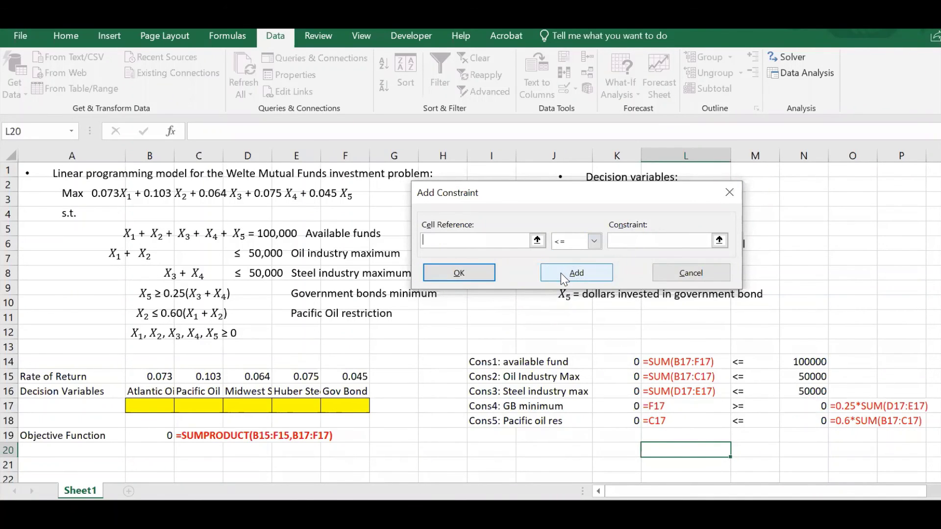
# Add the Pacific Oil constraint K18 <= N18 and return to the Solver parameters.
pyautogui.click(614, 422)
pyautogui.click(628, 243)
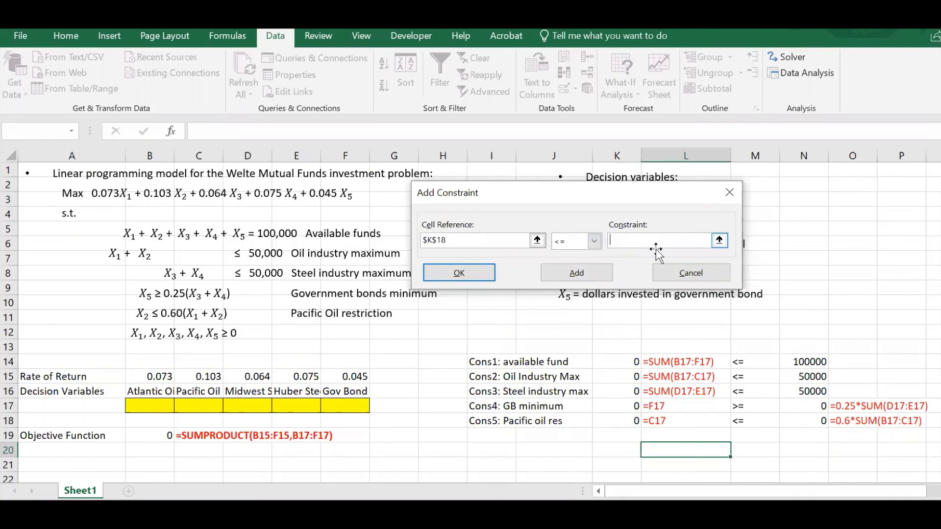
pyautogui.click(792, 425)
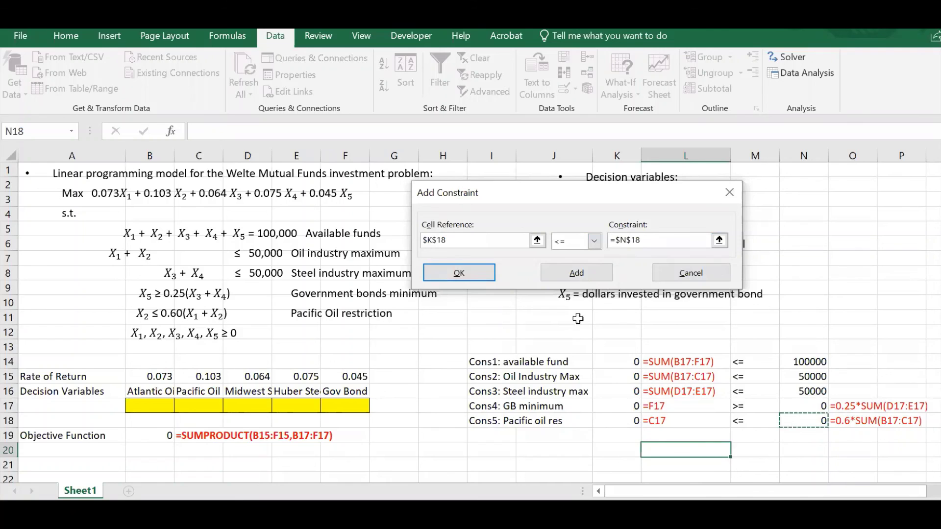
pyautogui.click(462, 275)
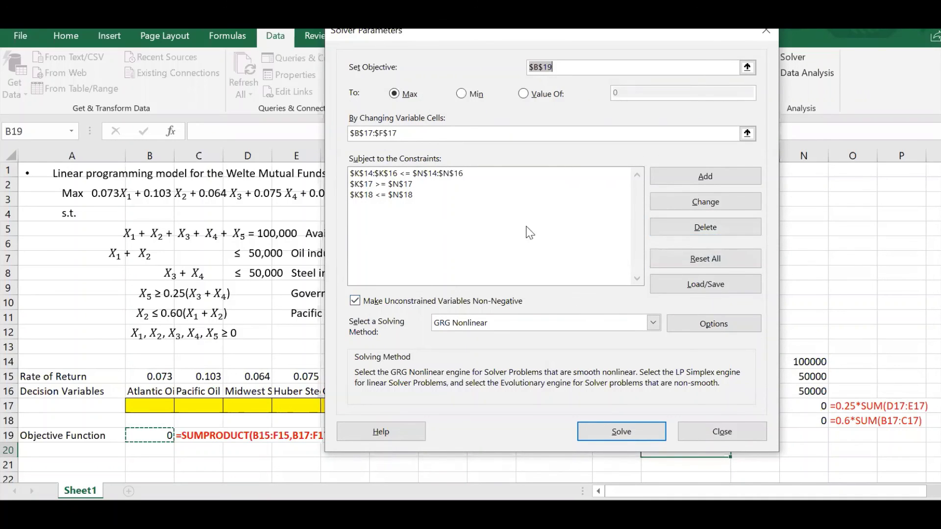
# Choose Simplex LP as the solving method, solve the model and keep the Solver solution.
pyautogui.click(484, 325)
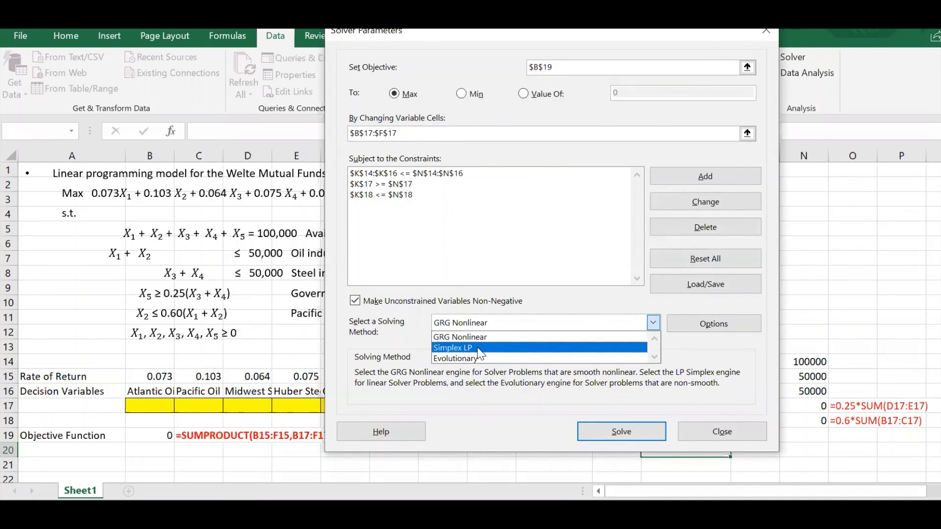
pyautogui.click(478, 347)
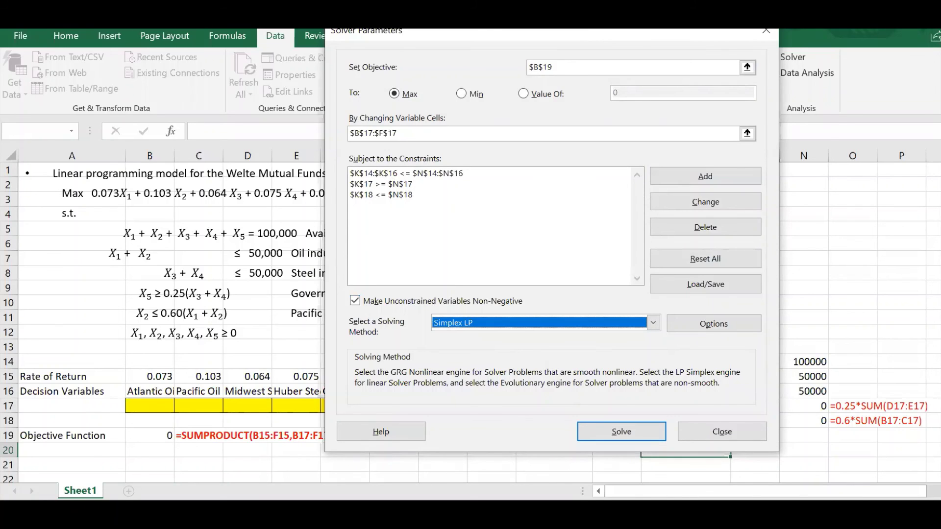
pyautogui.moveTo(579, 30); pyautogui.dragTo(623, 26)
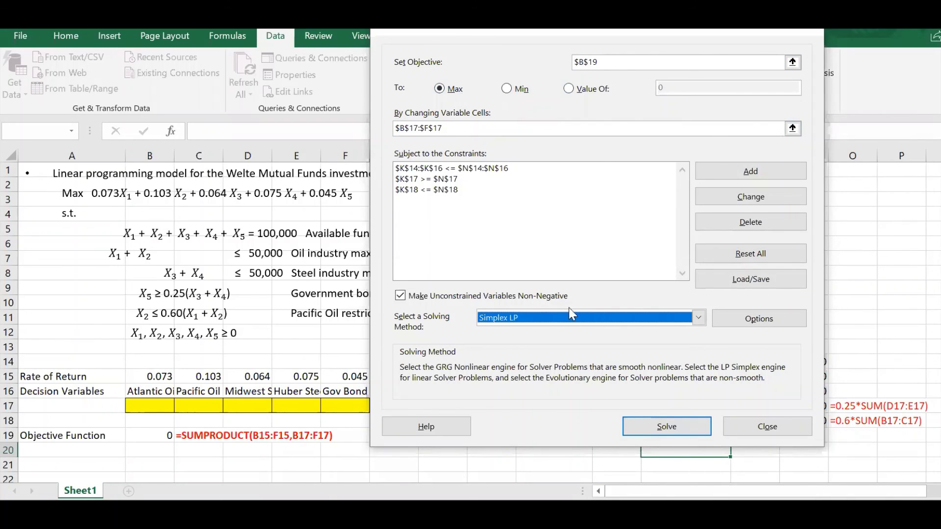
pyautogui.click(654, 428)
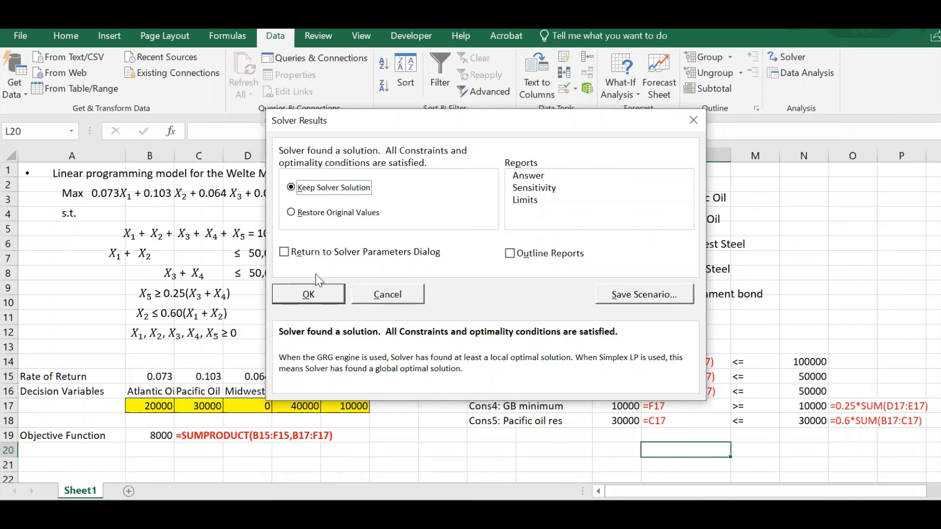
pyautogui.click(317, 294)
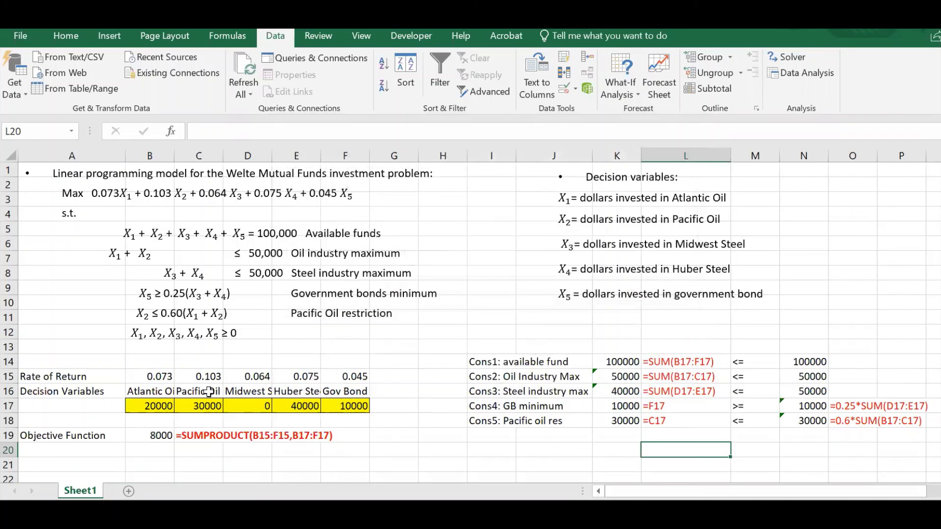
# Widen column B to fit the Atlantic Oil heading and replace the label in A19 with "Projected Return (OBJ)".
pyautogui.moveTo(174, 154); pyautogui.dragTo(192, 154)
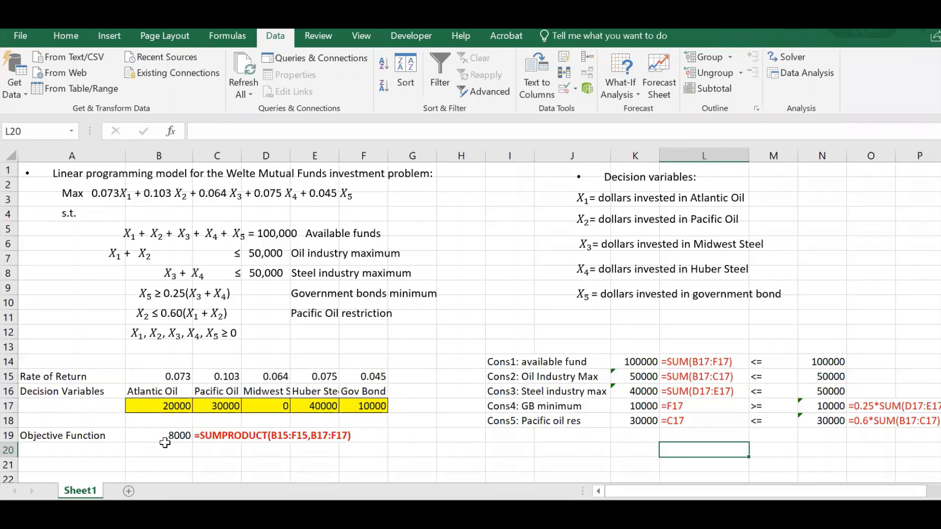
pyautogui.click(109, 437)
pyautogui.doubleClick(109, 439)
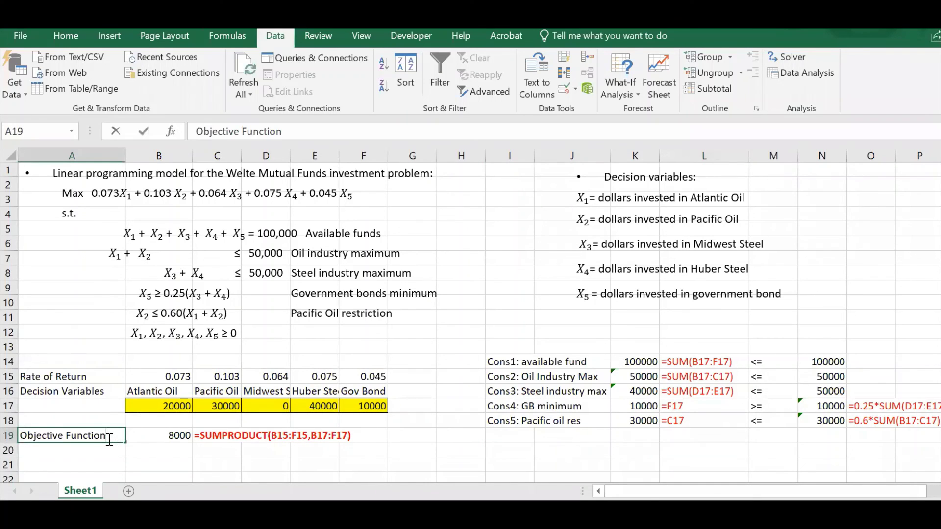
pyautogui.write('Projected Return (O')
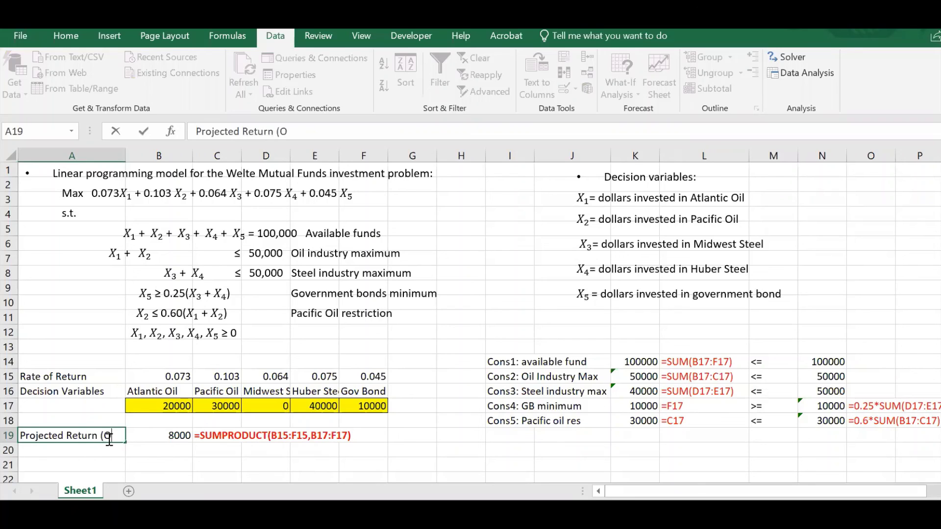
pyautogui.write('BJ)')
pyautogui.press('Return')
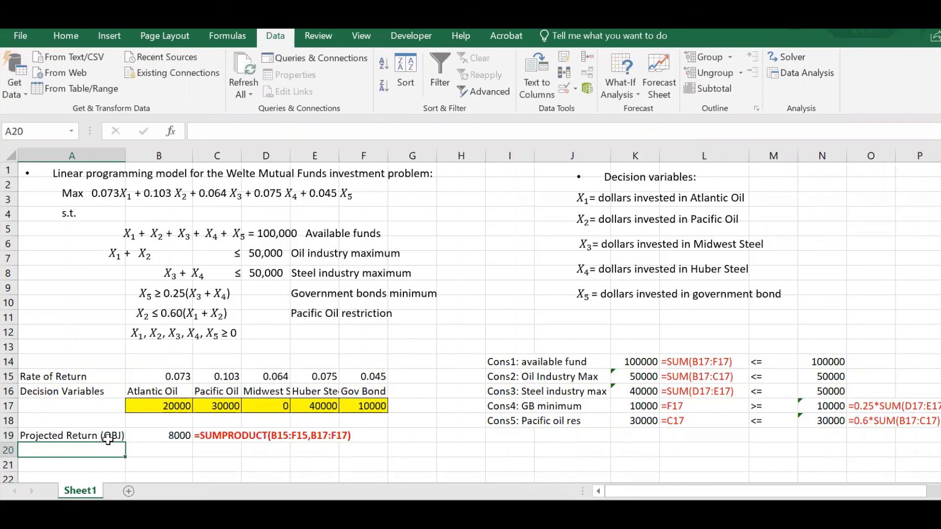